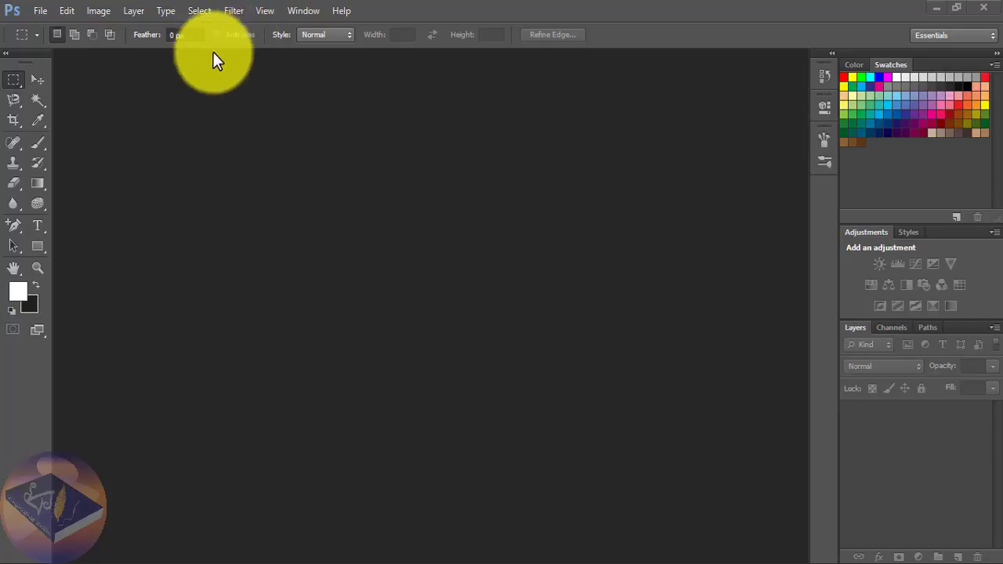
- Create a new white document 800 pixels wide by 800 pixels high
left_click(232, 12)
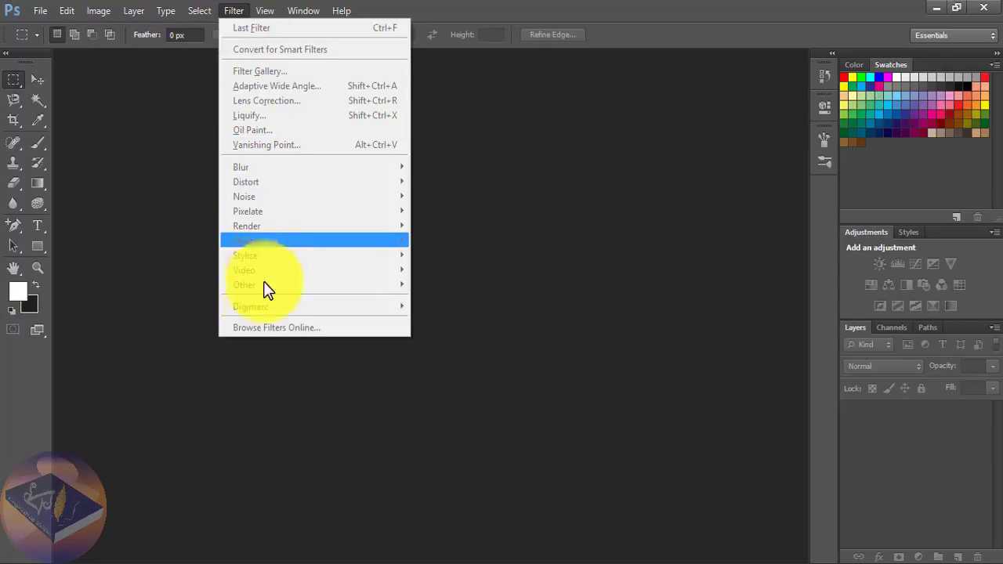
left_click(182, 338)
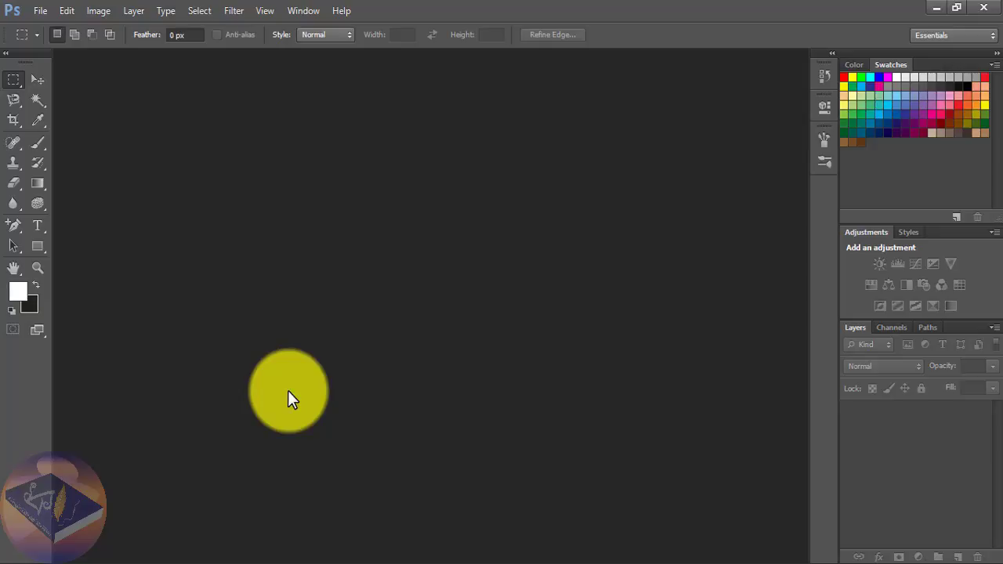
left_click(43, 9)
left_click(59, 29)
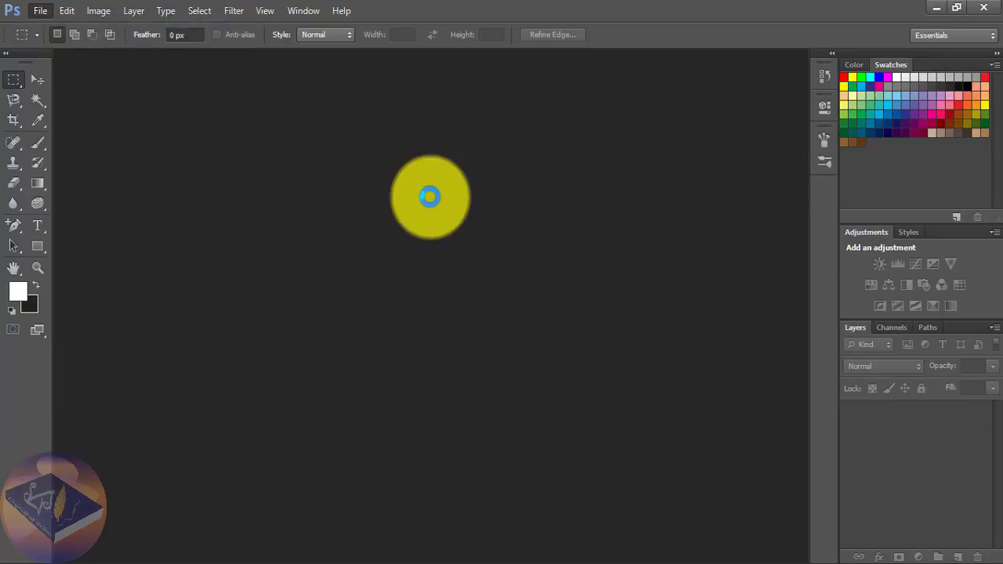
double_click(423, 202)
type("800")
key("Tab")
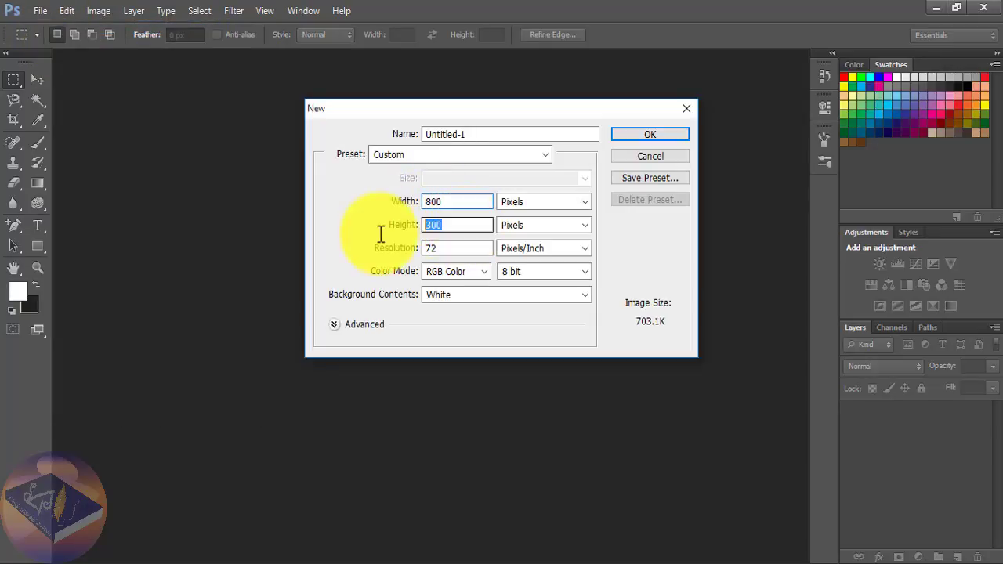
type("800")
key("Tab")
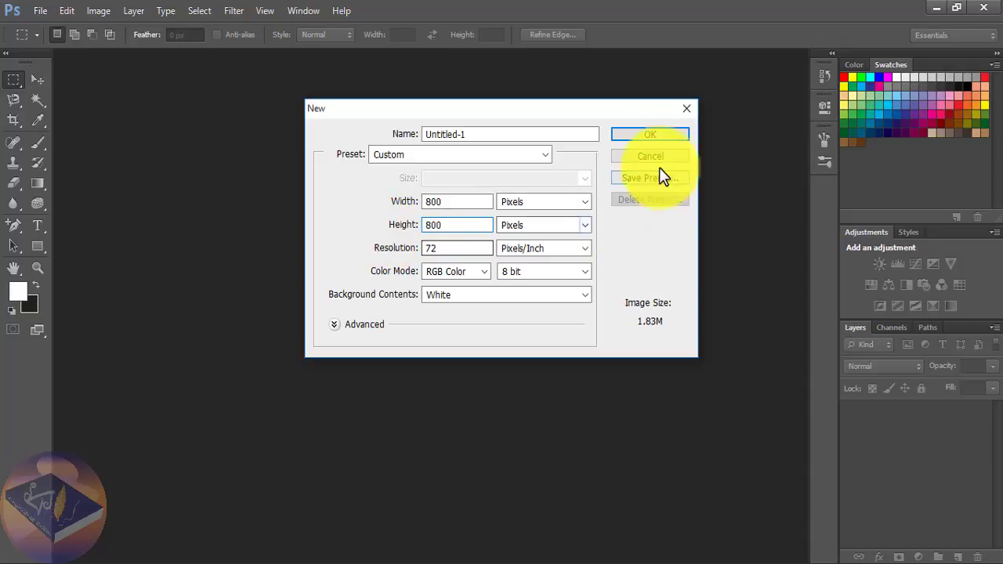
left_click(661, 133)
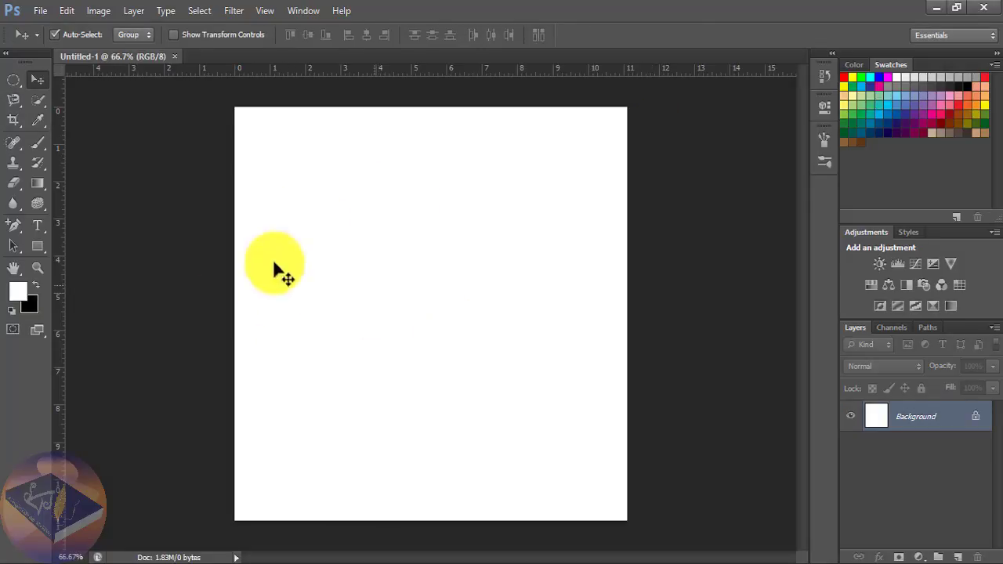
- Drag a large circle covering most of the canvas with the Elliptical Marquee Tool
left_click(11, 80)
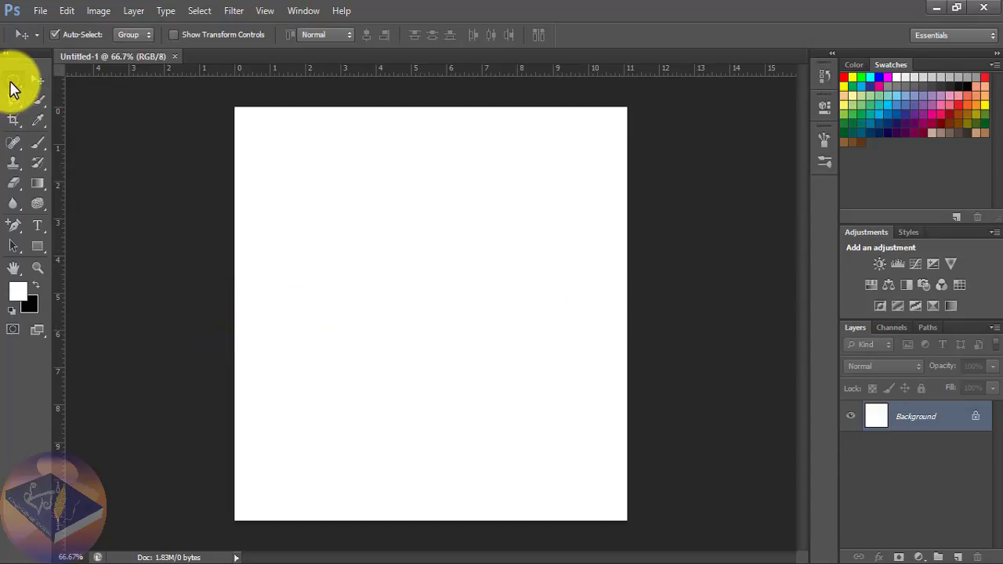
left_click_drag(11, 89, 72, 96)
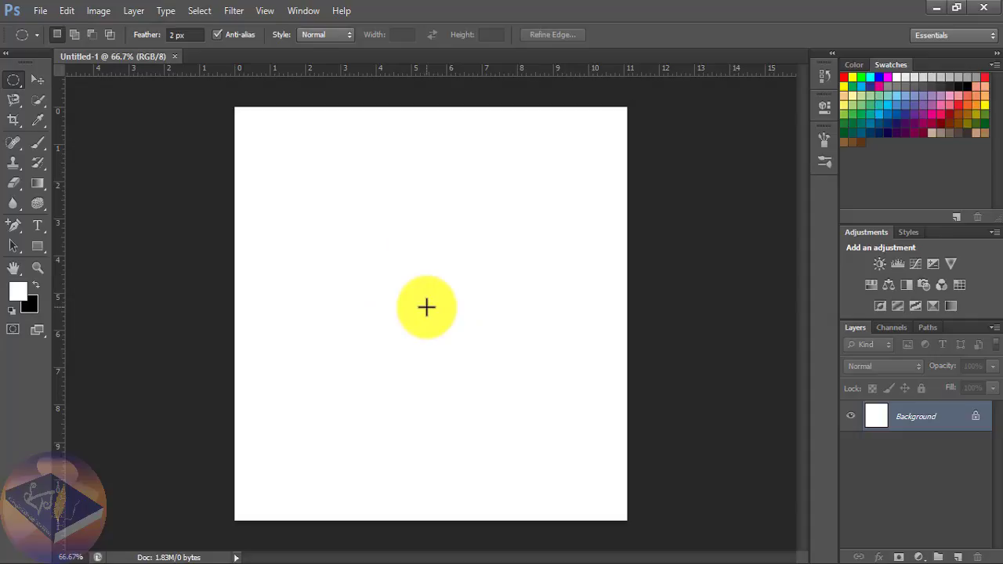
left_click_drag(427, 306, 538, 427)
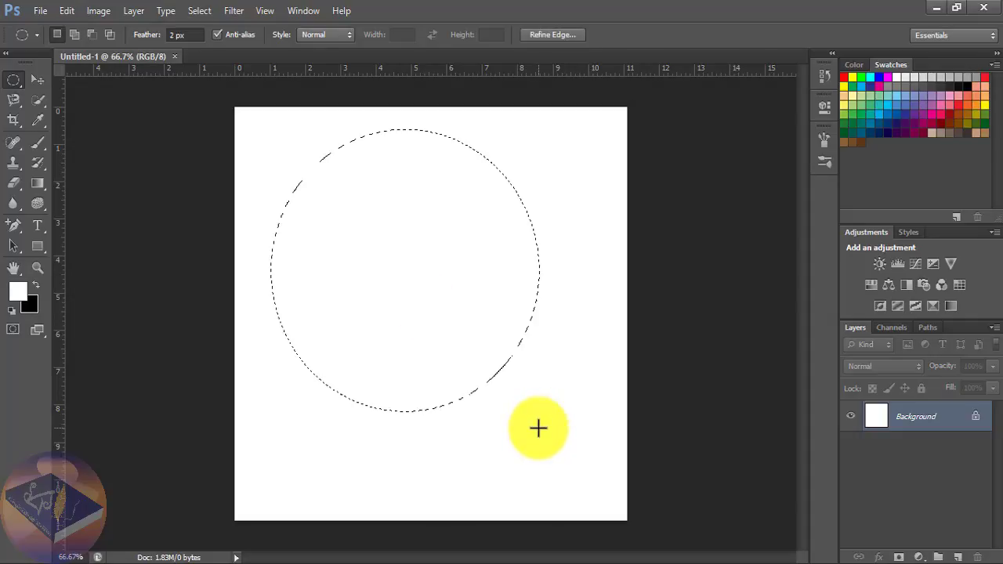
left_click(36, 79)
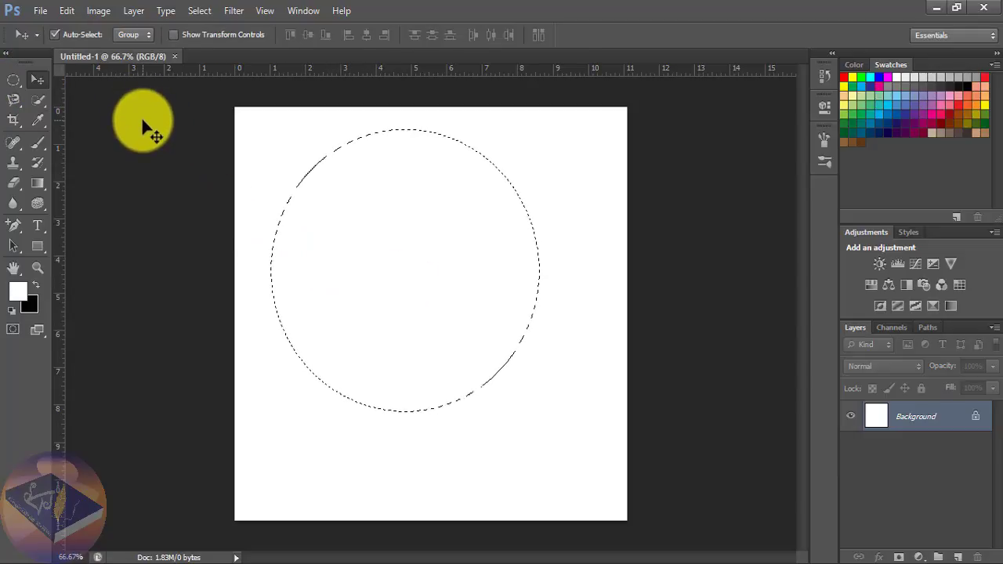
- Fill the circular selection with Black at 100% opacity
left_click(66, 10)
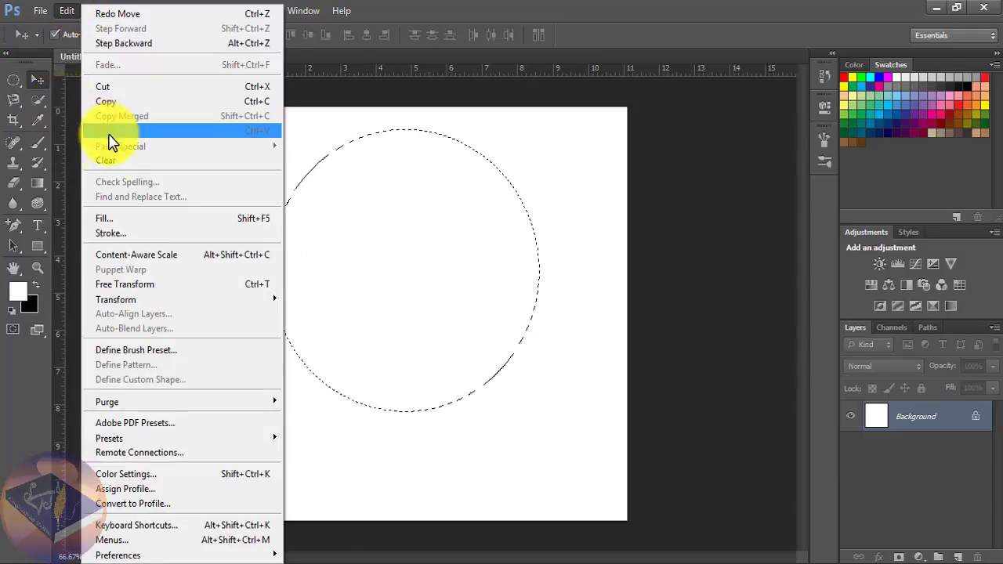
left_click(122, 220)
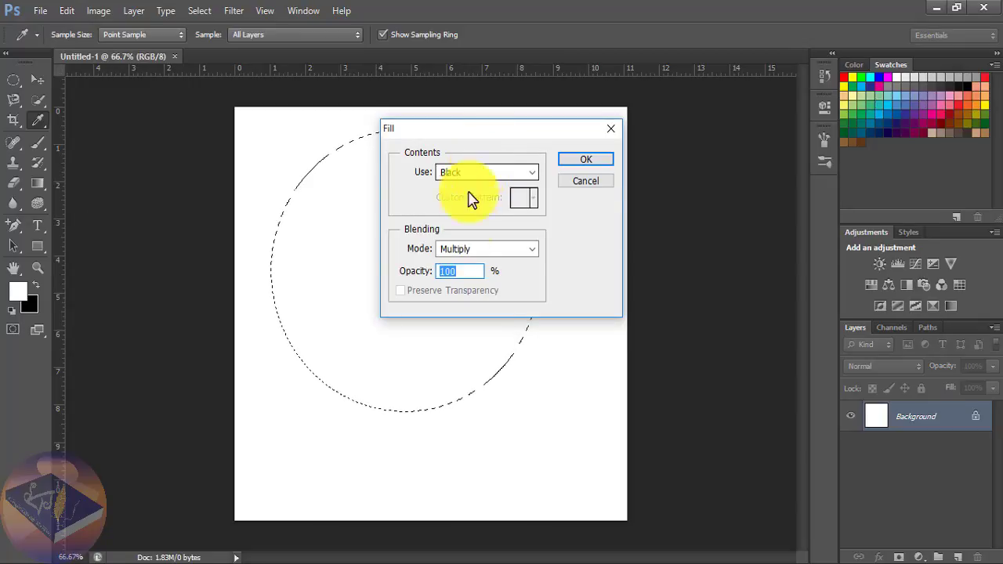
left_click(586, 163)
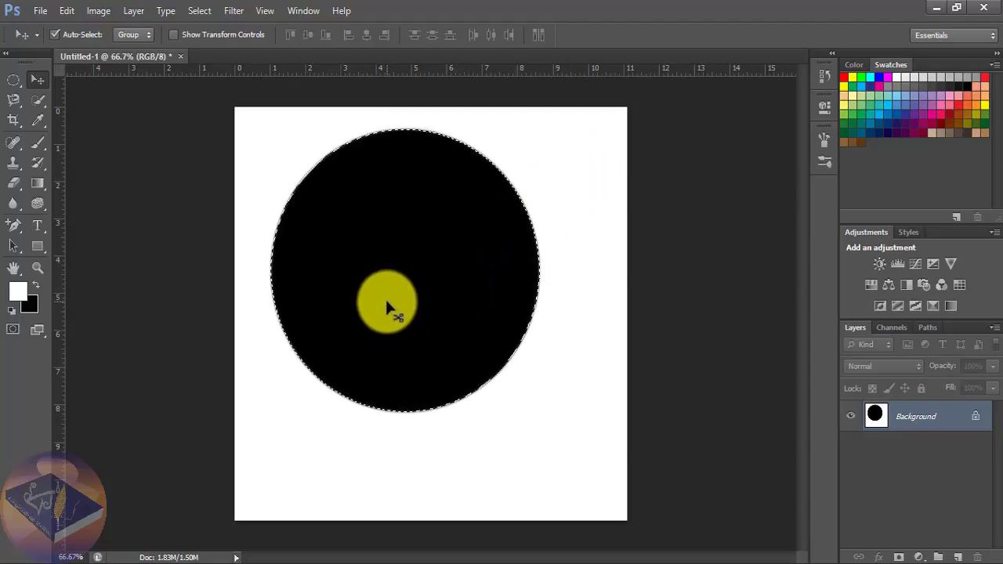
- Render Clouds inside the circle, then apply Difference Clouds twice with Ctrl+F
left_click(231, 14)
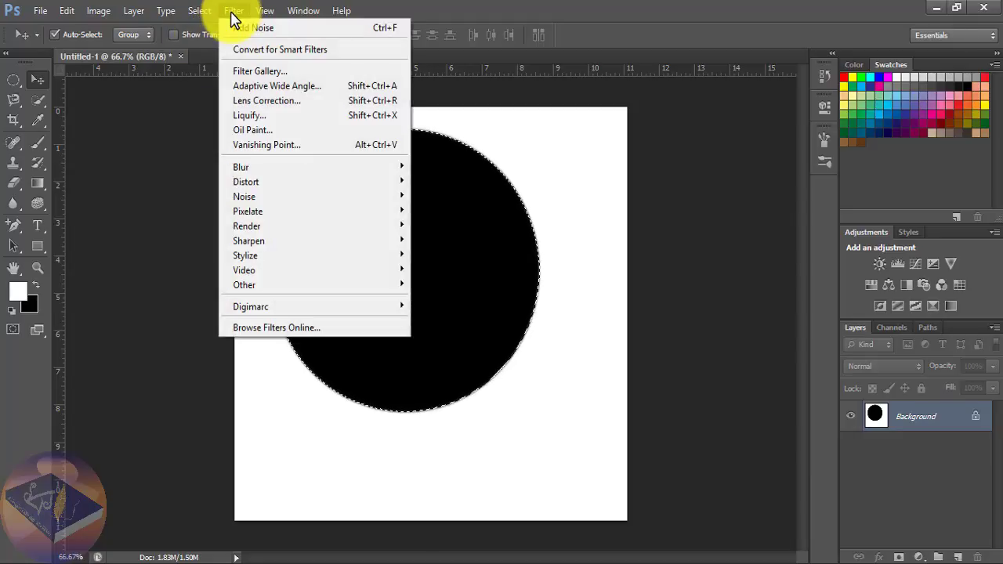
mouse_move(248, 226)
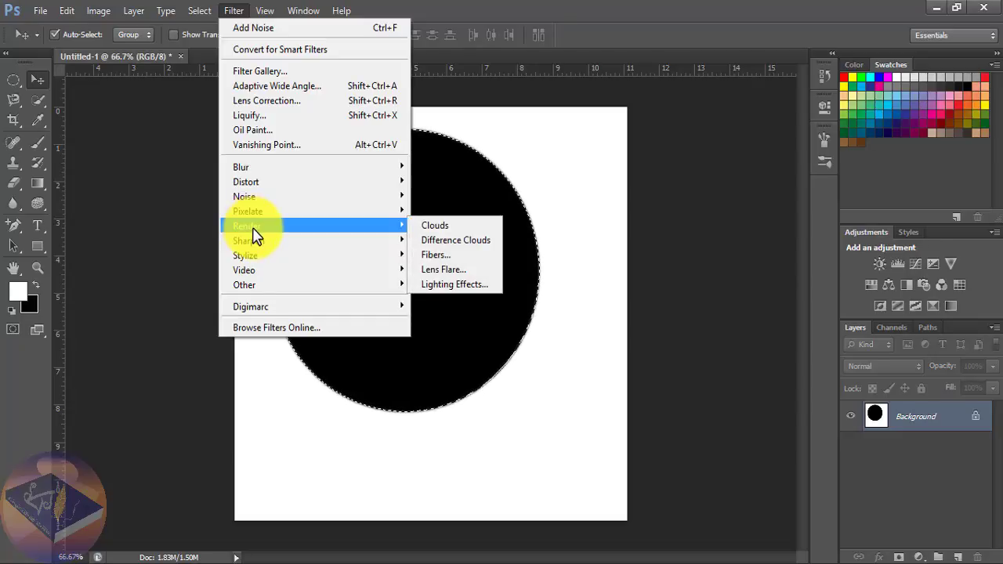
left_click(461, 249)
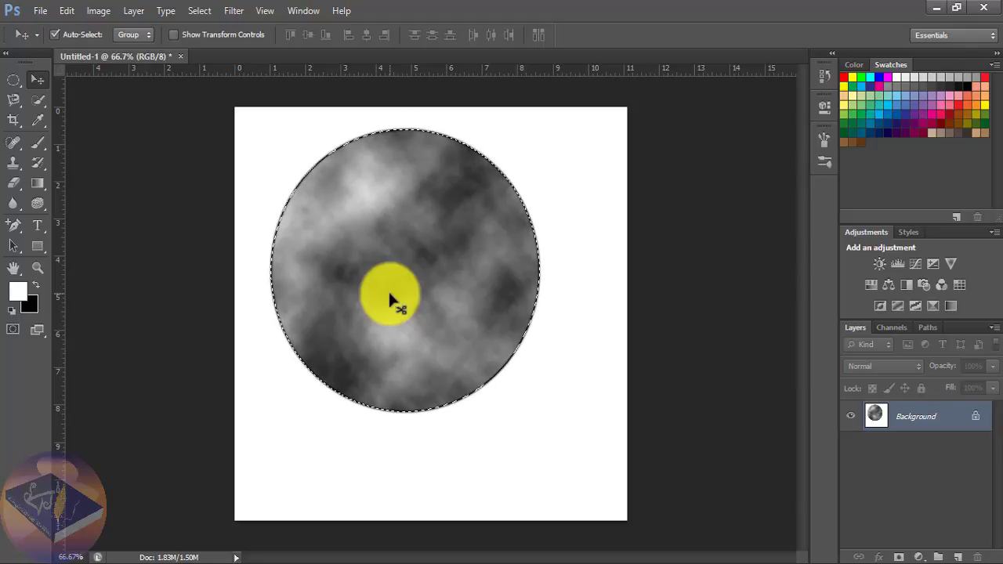
key("ctrl+f")
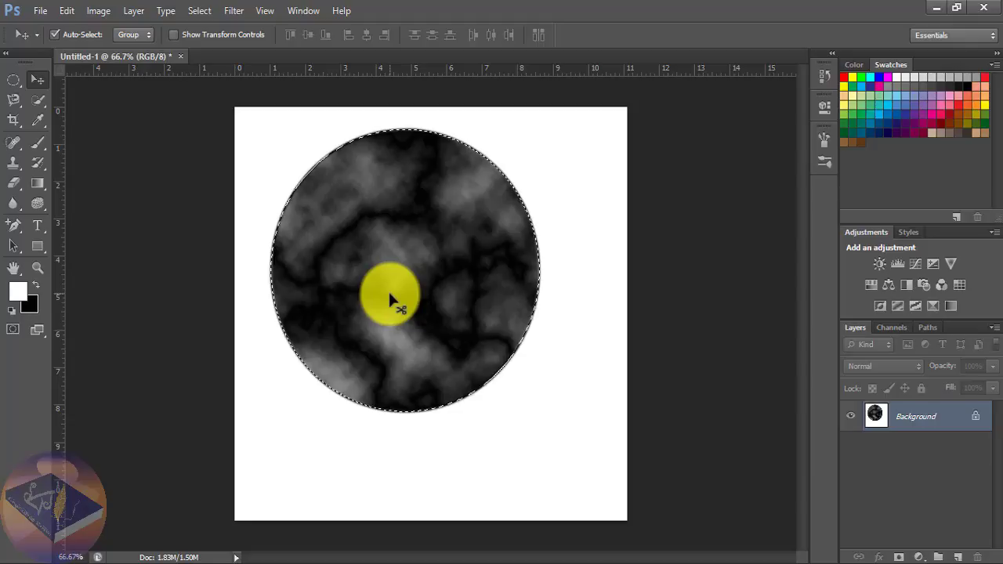
key("ctrl+f")
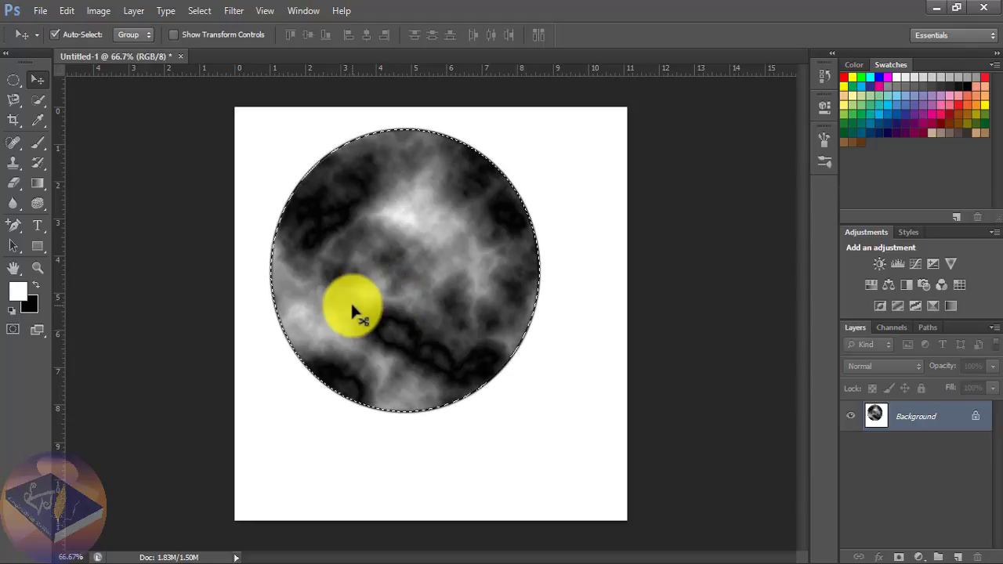
- Apply Levels with input values 0, 1.64 and 189 to the cloud texture
left_click(92, 11)
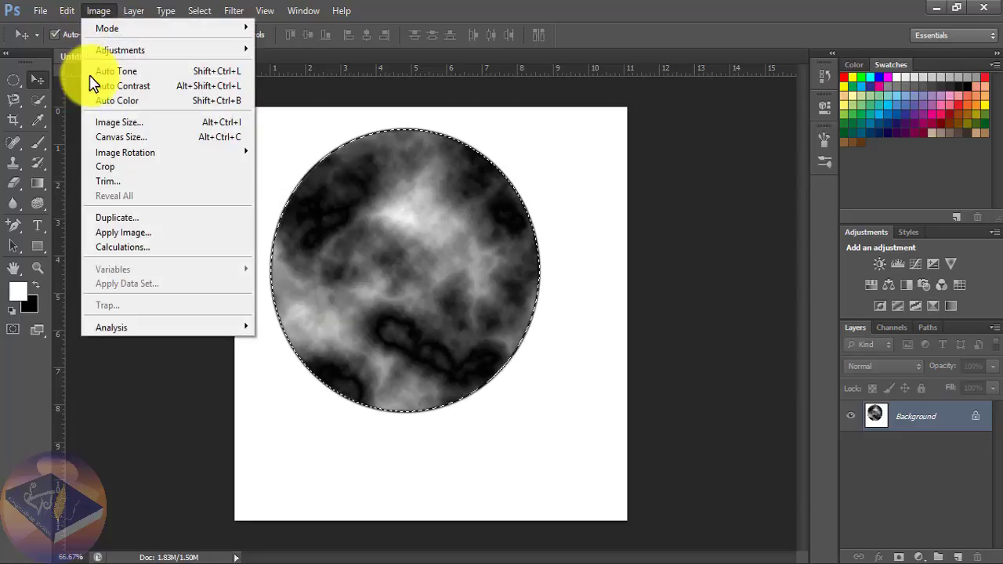
mouse_move(120, 50)
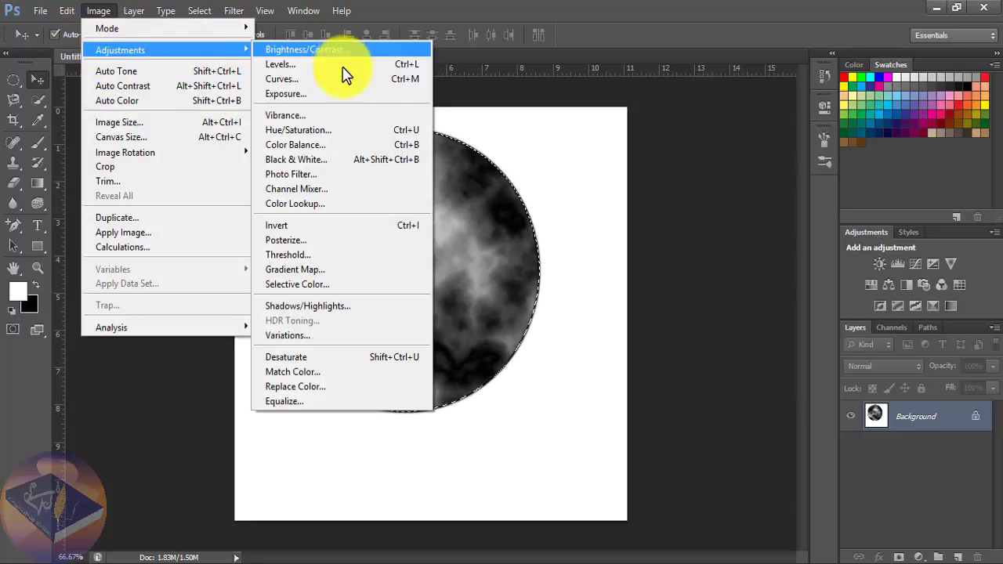
left_click(306, 67)
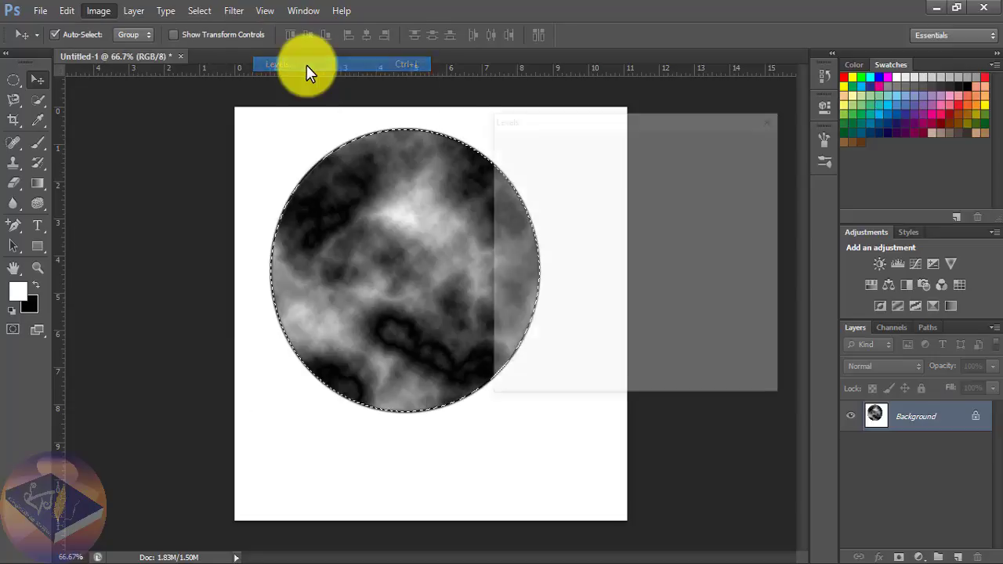
left_click_drag(563, 125, 556, 127)
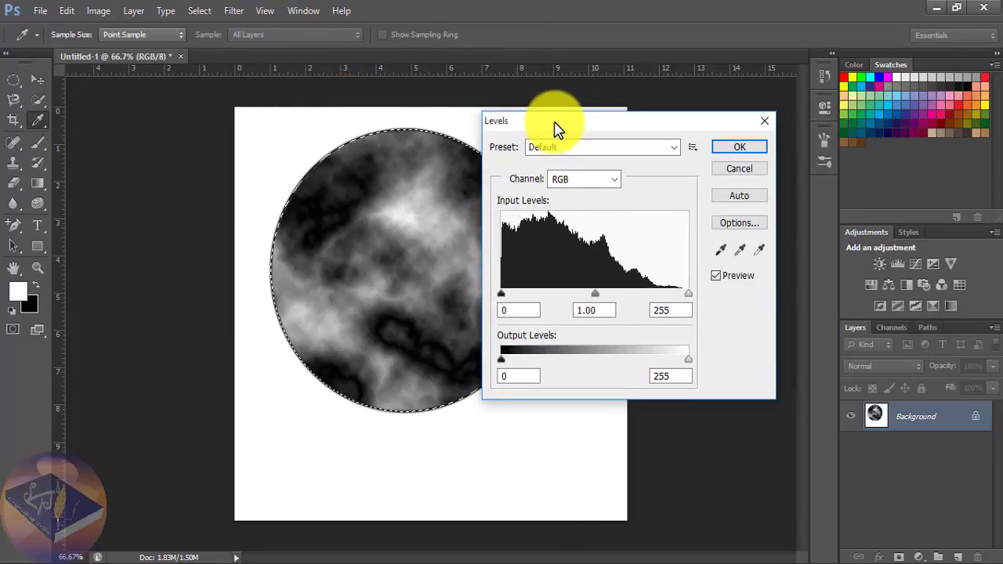
double_click(603, 309)
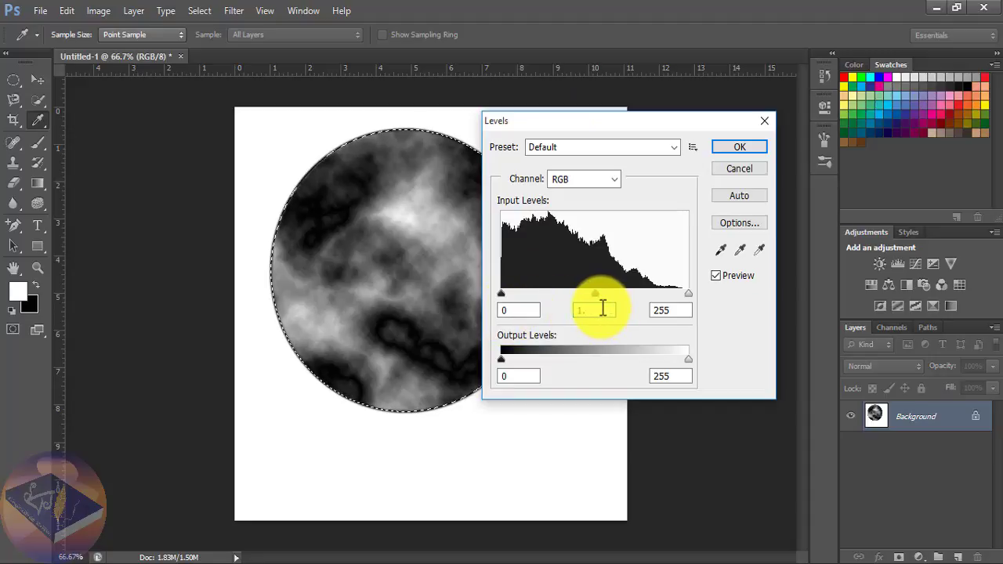
type("1.64")
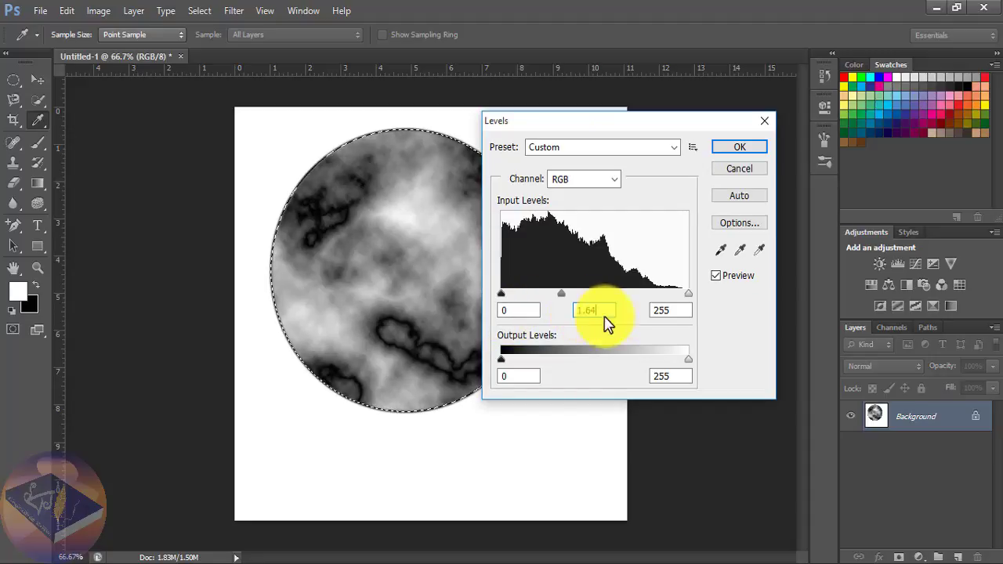
double_click(670, 310)
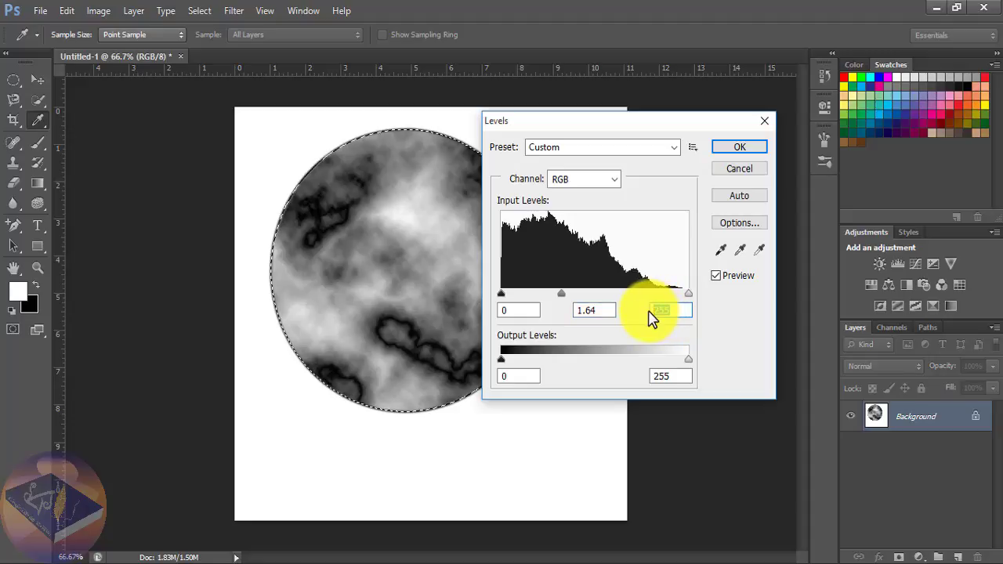
type("89")
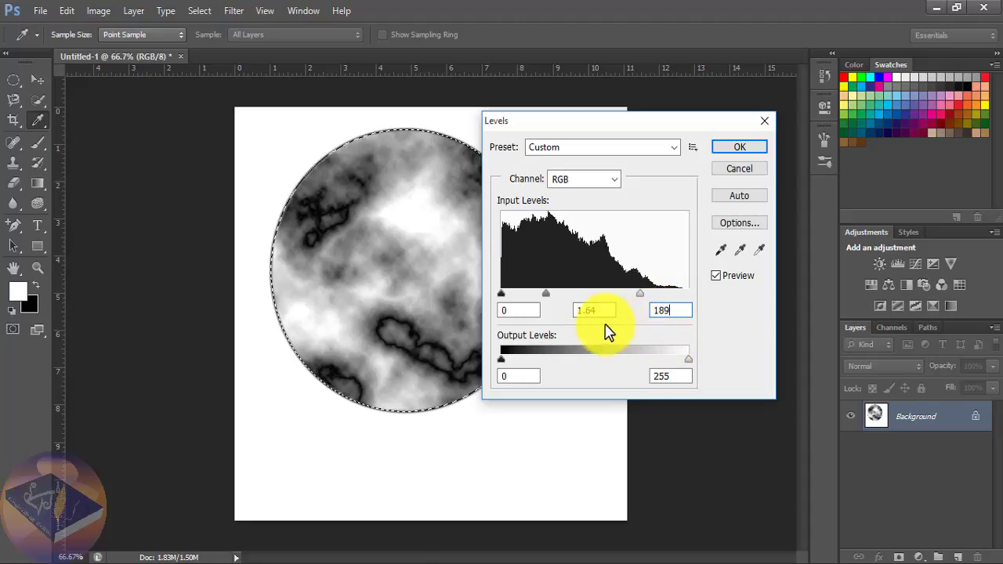
left_click(736, 149)
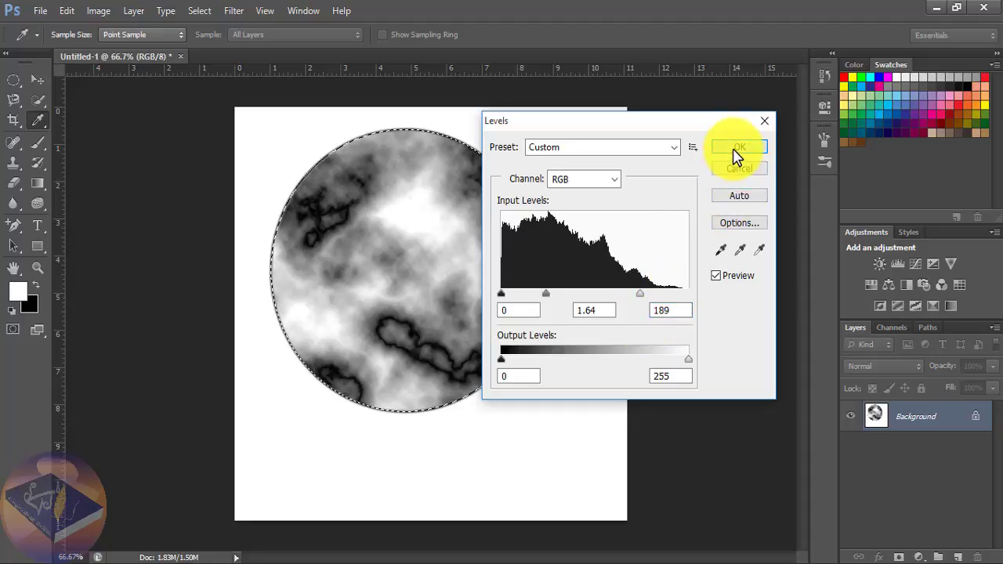
key("v")
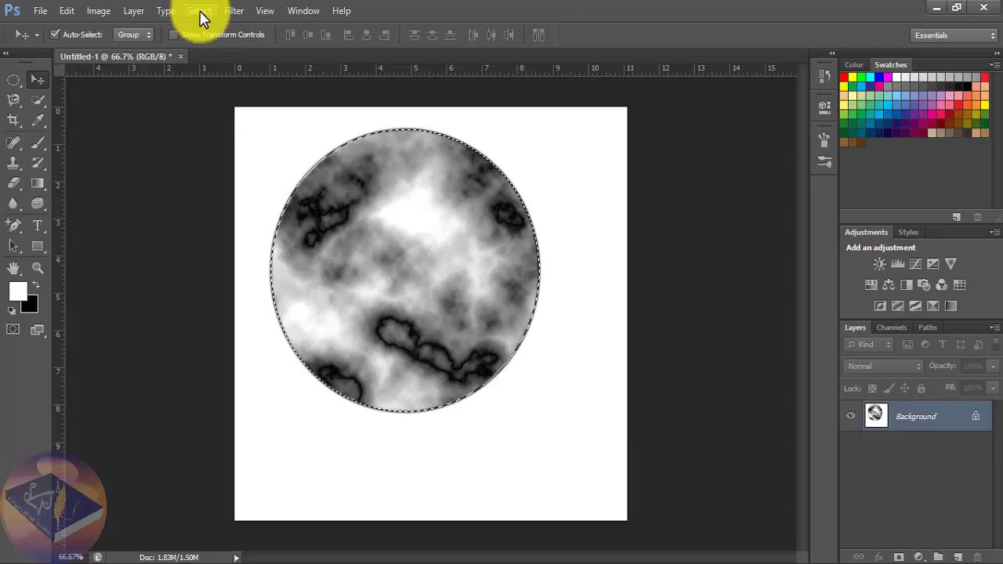
- Apply Unsharp Mask with Amount 500%, Radius 3.0 pixels and Threshold 15 levels
left_click(235, 12)
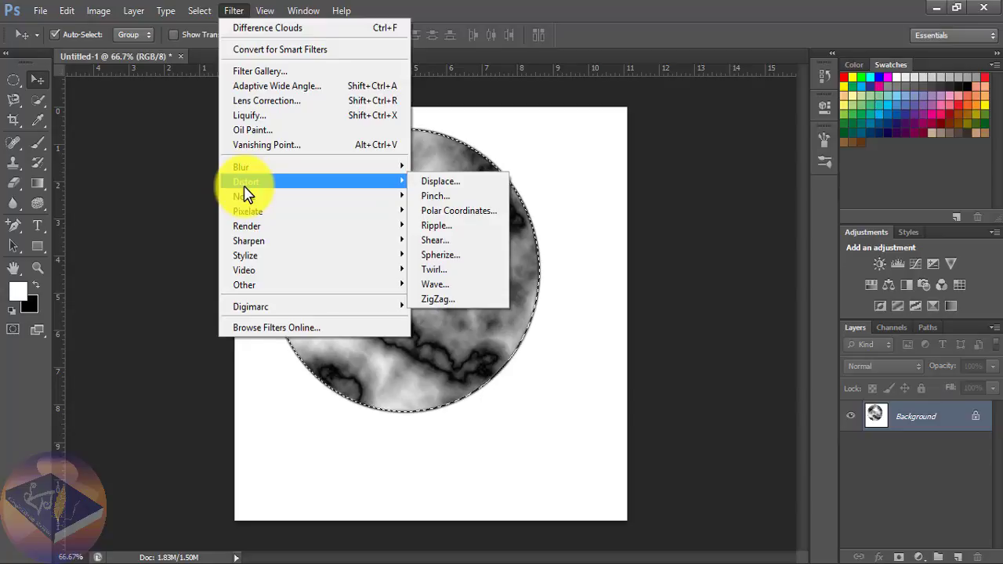
mouse_move(249, 241)
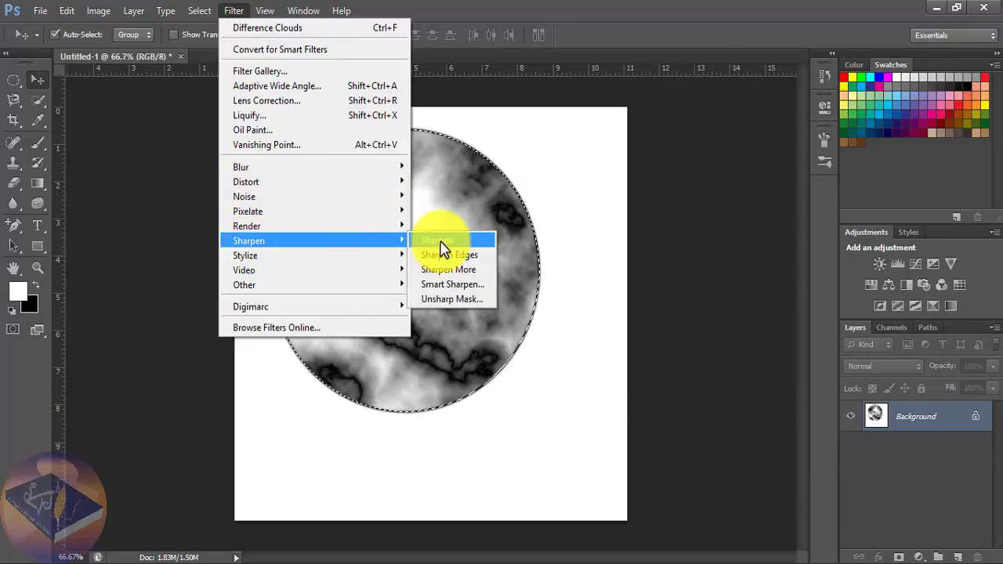
left_click(446, 300)
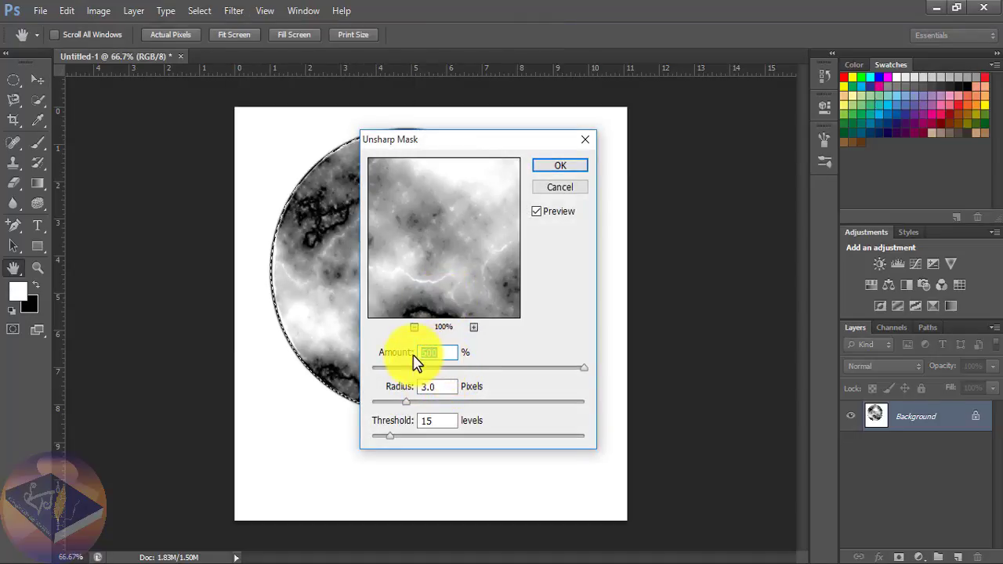
left_click(446, 354)
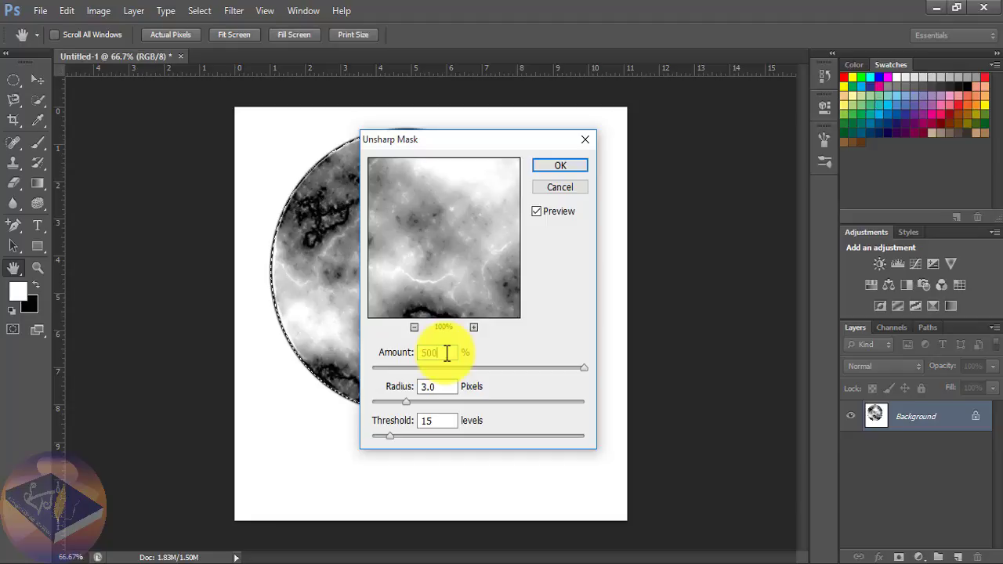
key("Tab")
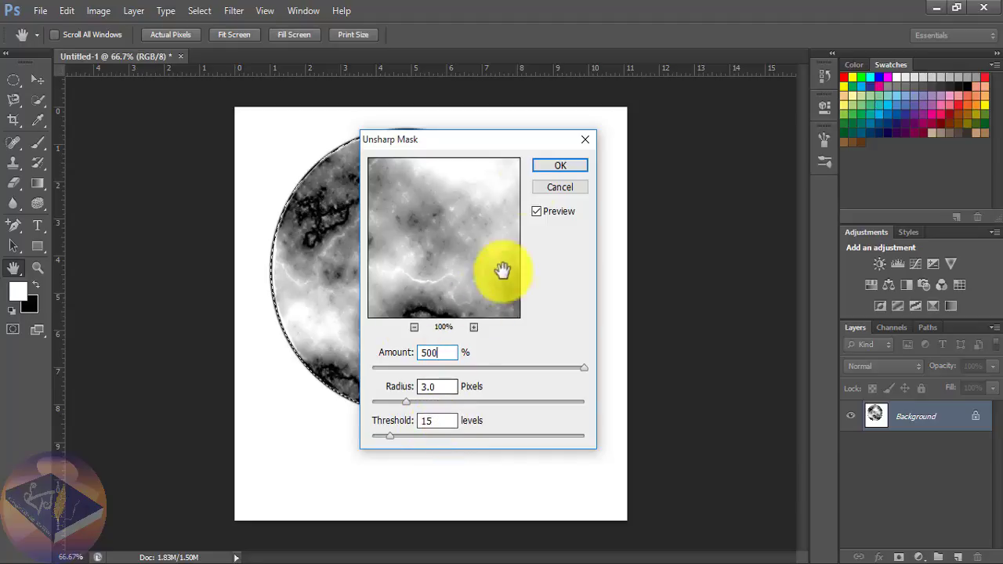
left_click(560, 168)
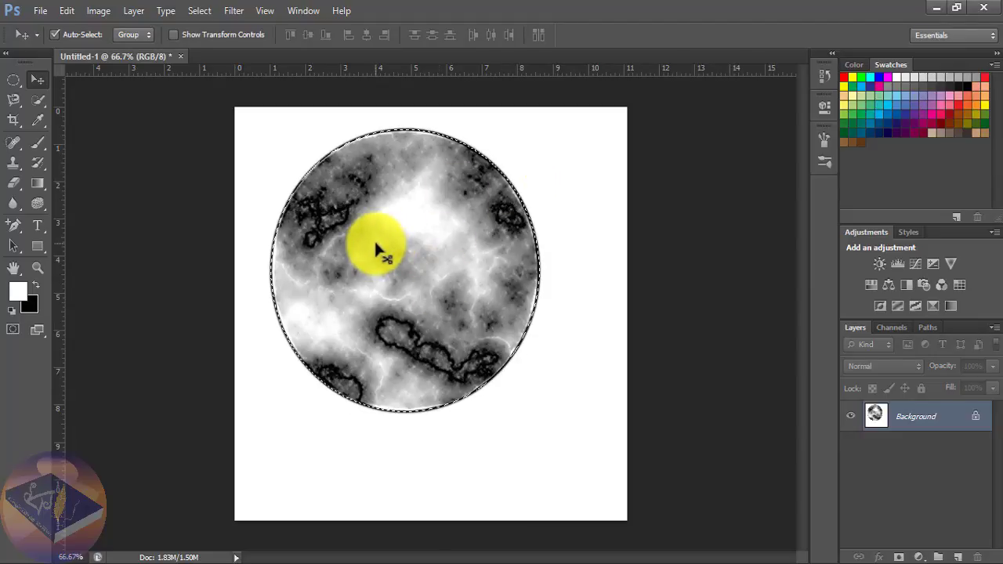
- Apply the Spherize filter at 100% in Normal mode to the disc
left_click(232, 14)
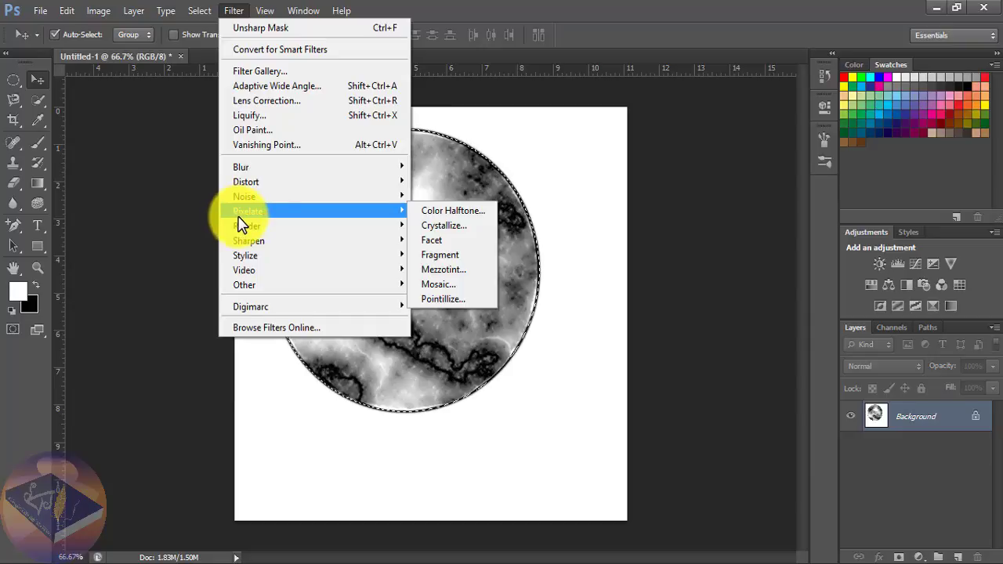
mouse_move(246, 182)
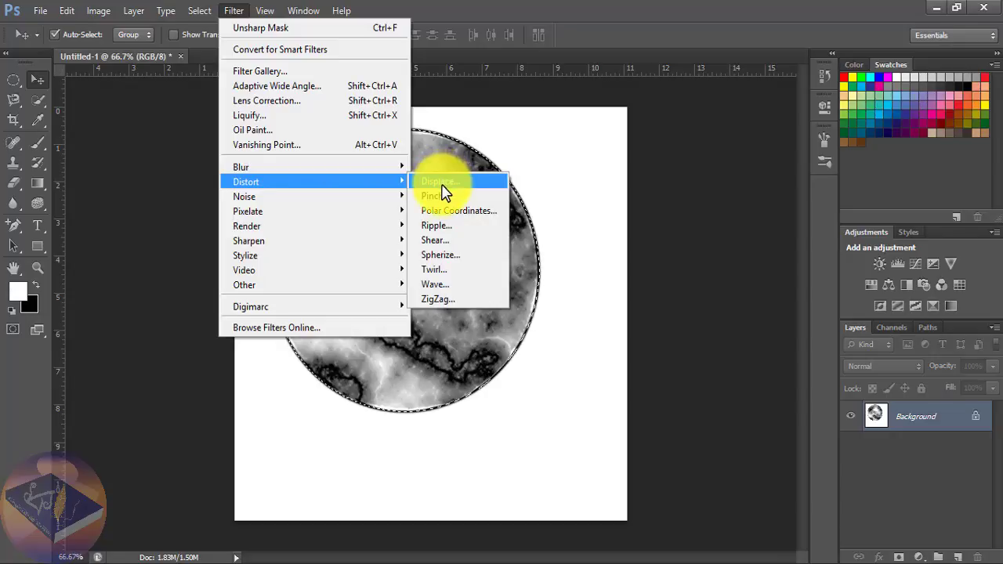
left_click(441, 259)
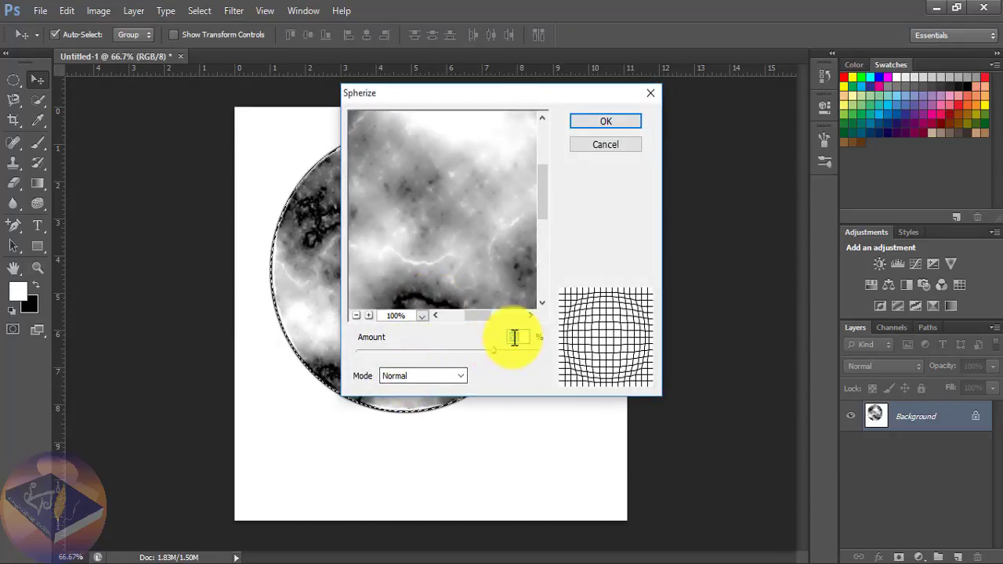
type("100")
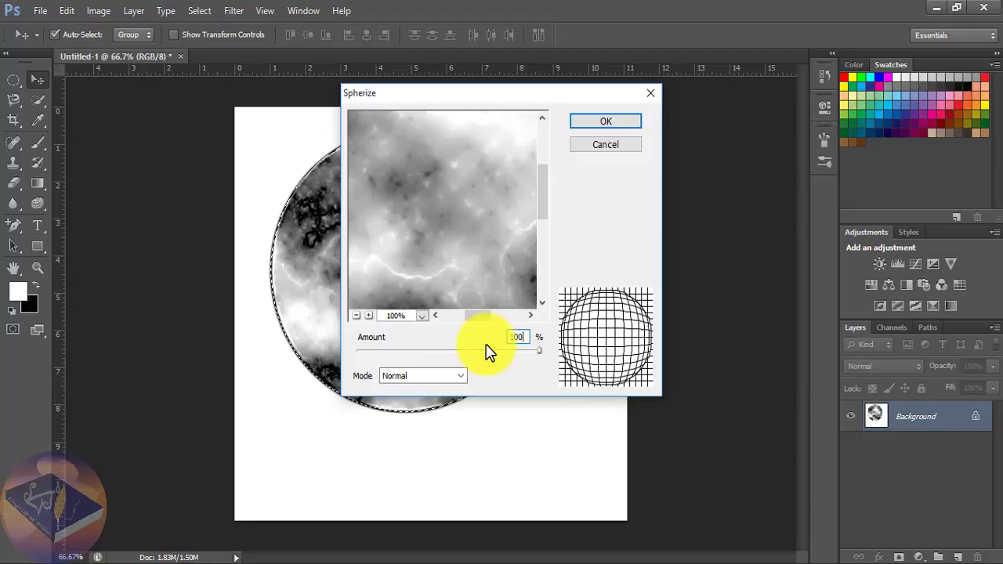
left_click(604, 125)
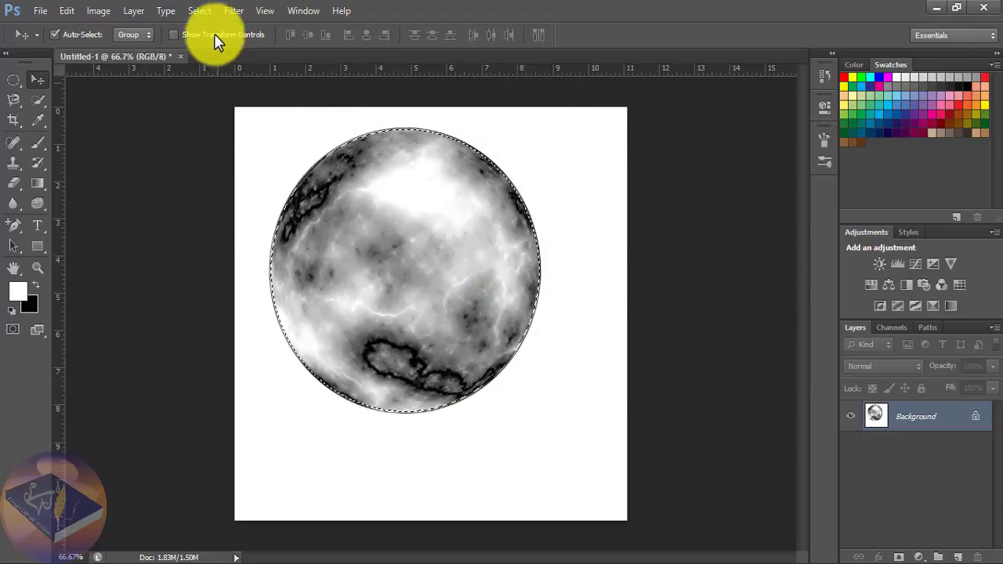
- Apply Spherize a second time with Amount 50%
left_click(233, 11)
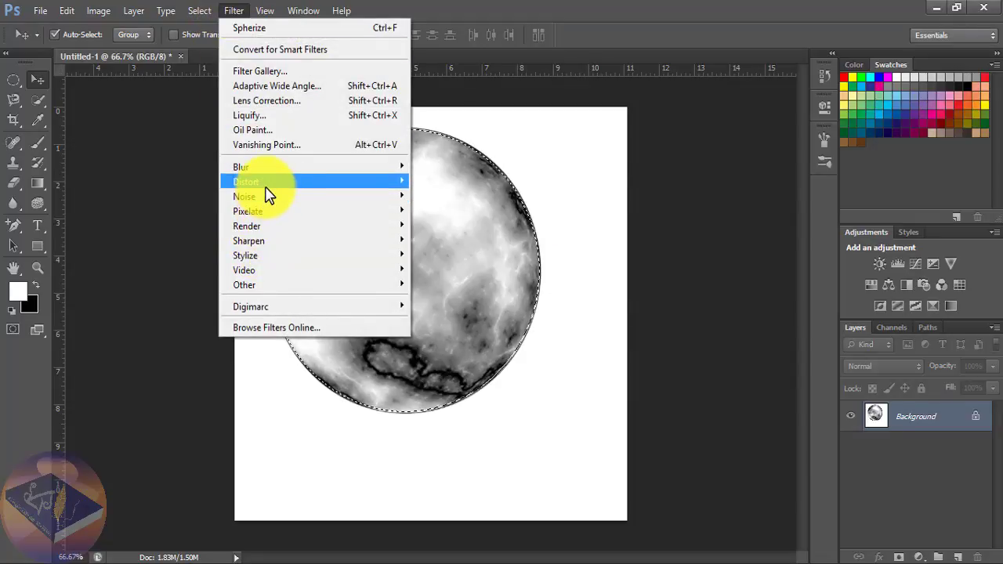
left_click(454, 257)
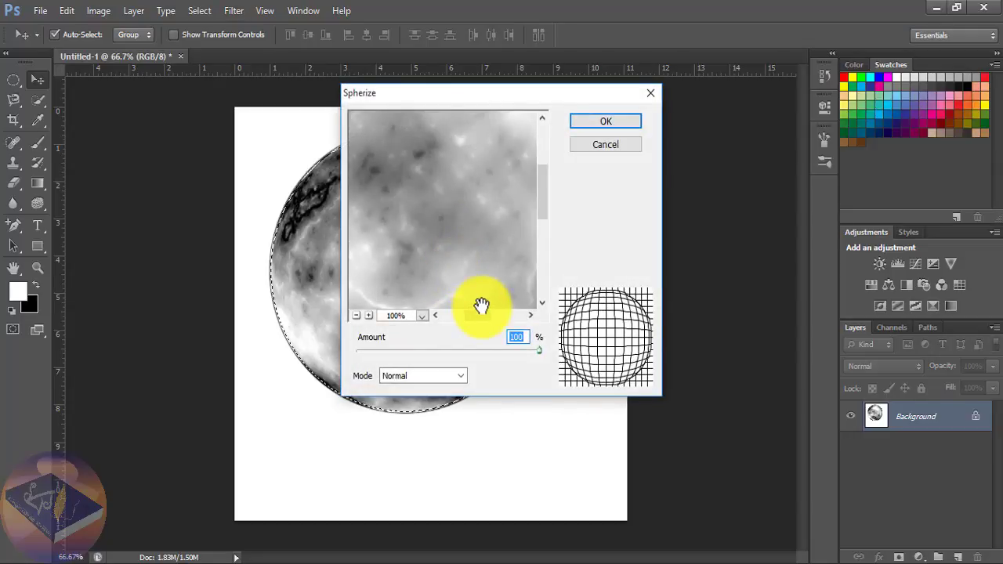
type("5")
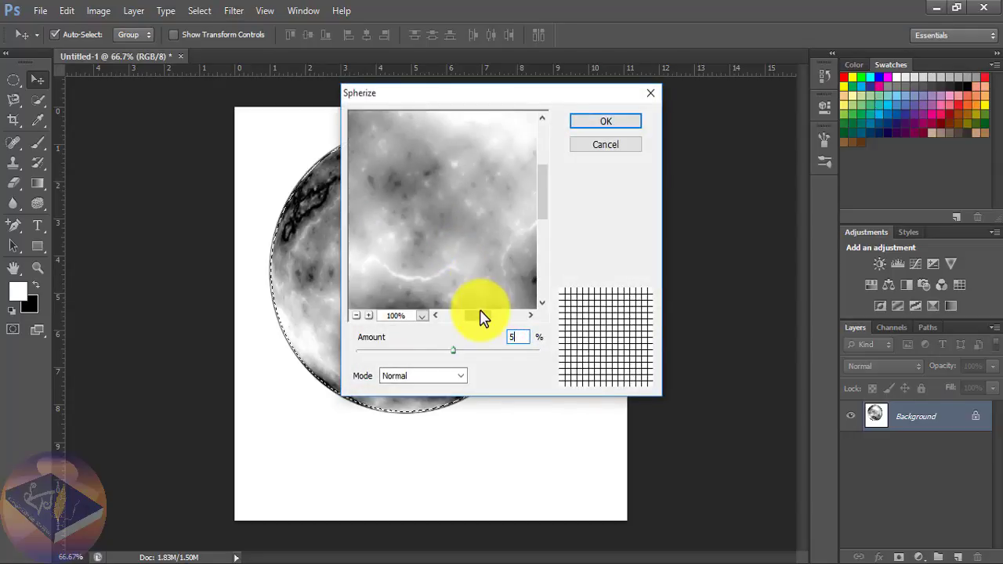
type("0")
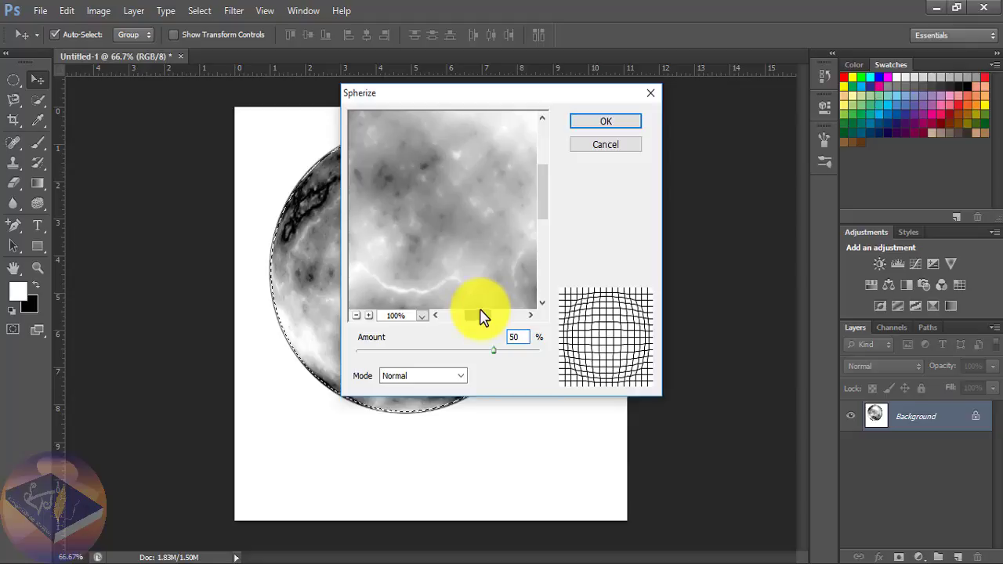
left_click(601, 124)
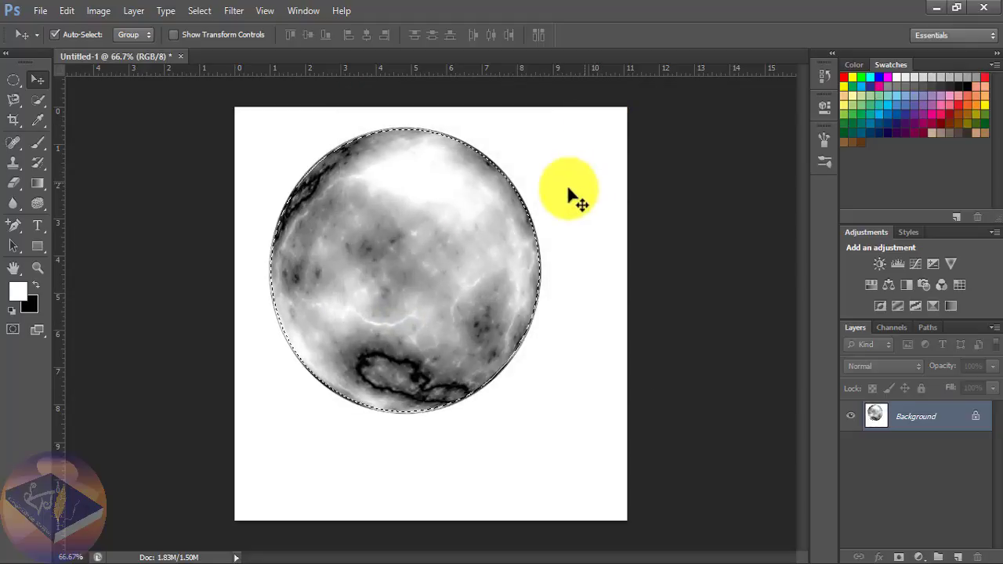
- Set Color Balance midtone levels to +100, 0 and -100
left_click(99, 11)
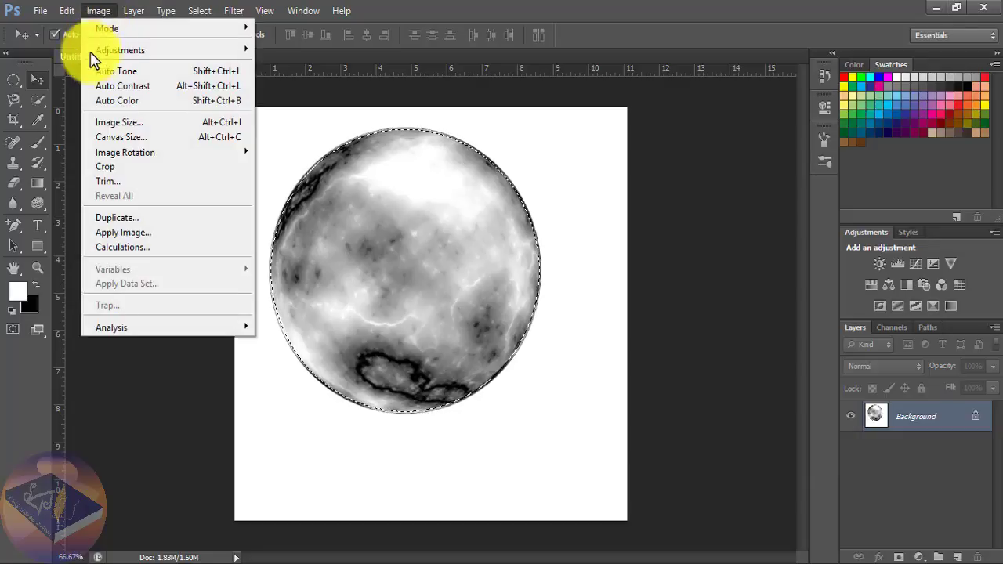
mouse_move(117, 50)
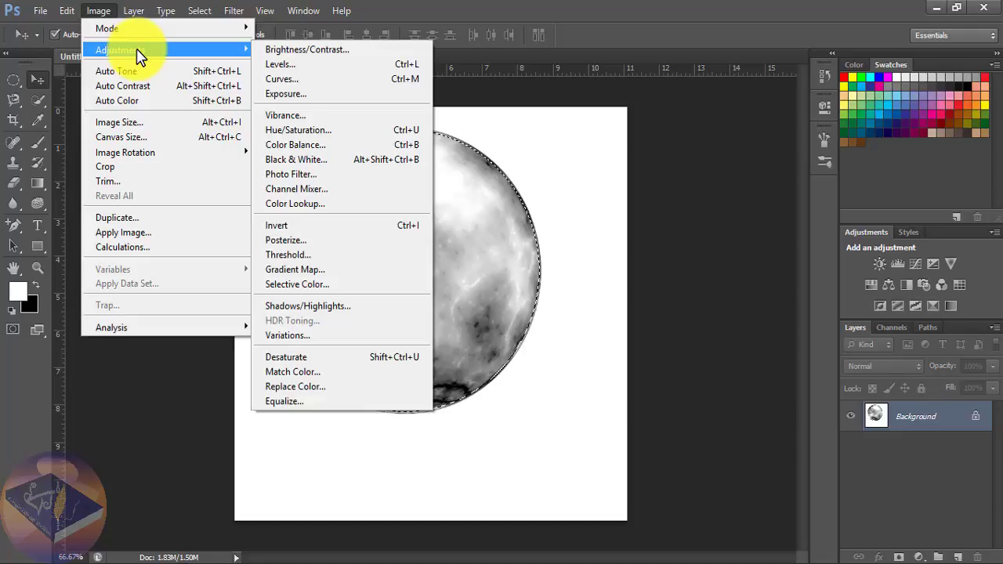
left_click(293, 149)
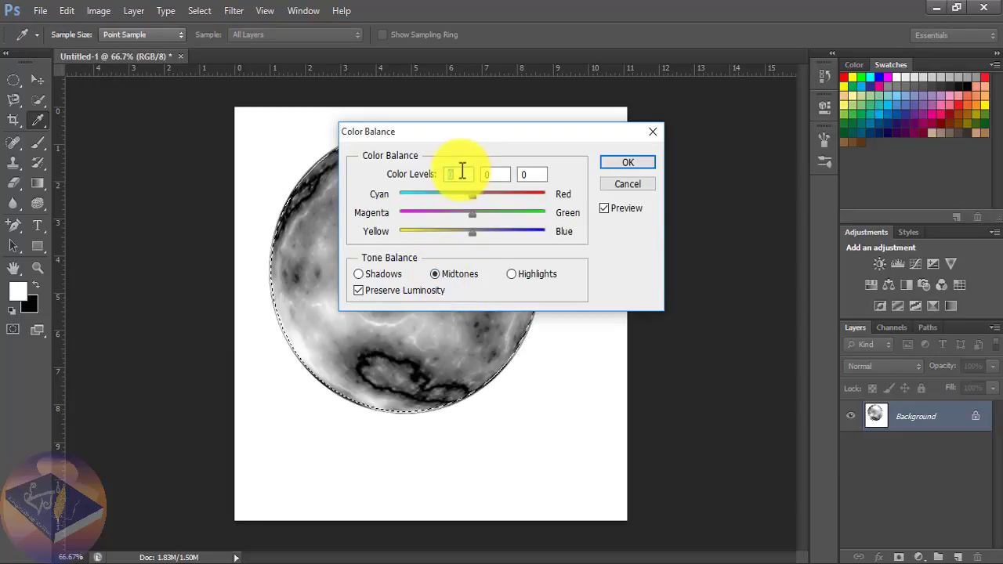
type("00")
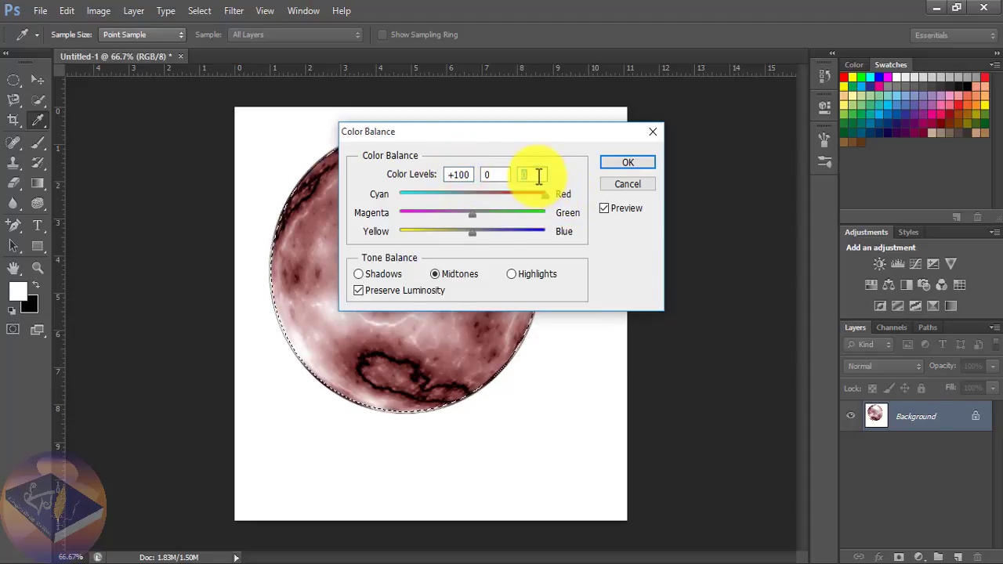
type("-100")
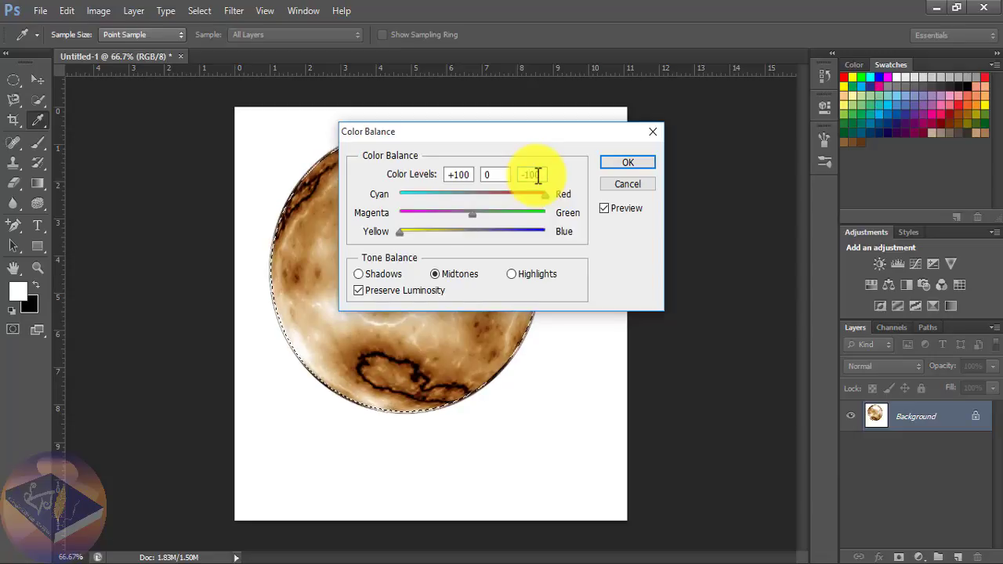
- Edit the shadow cyan–red and yellow–blue values in Color Balance
left_click(359, 274)
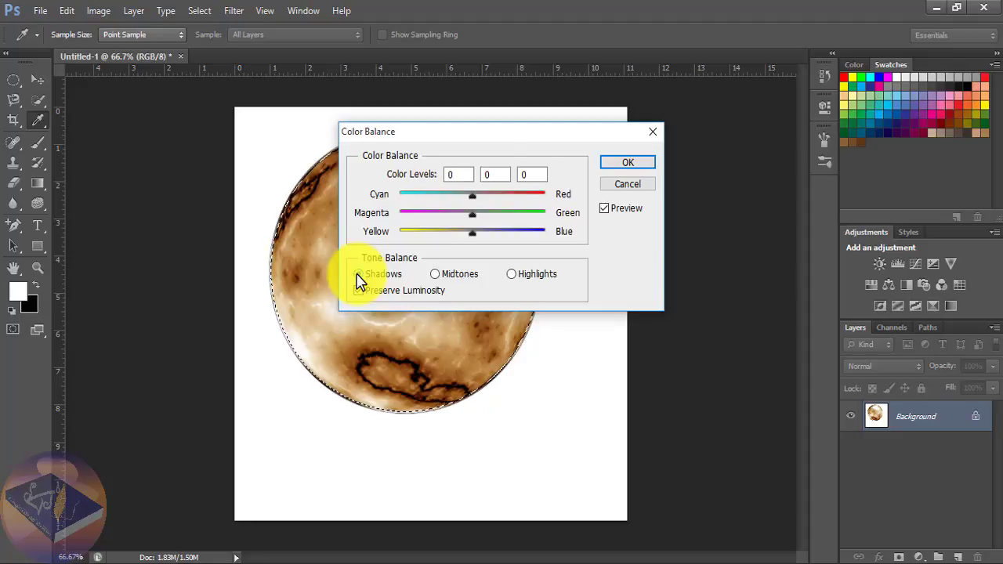
double_click(458, 174)
type("00")
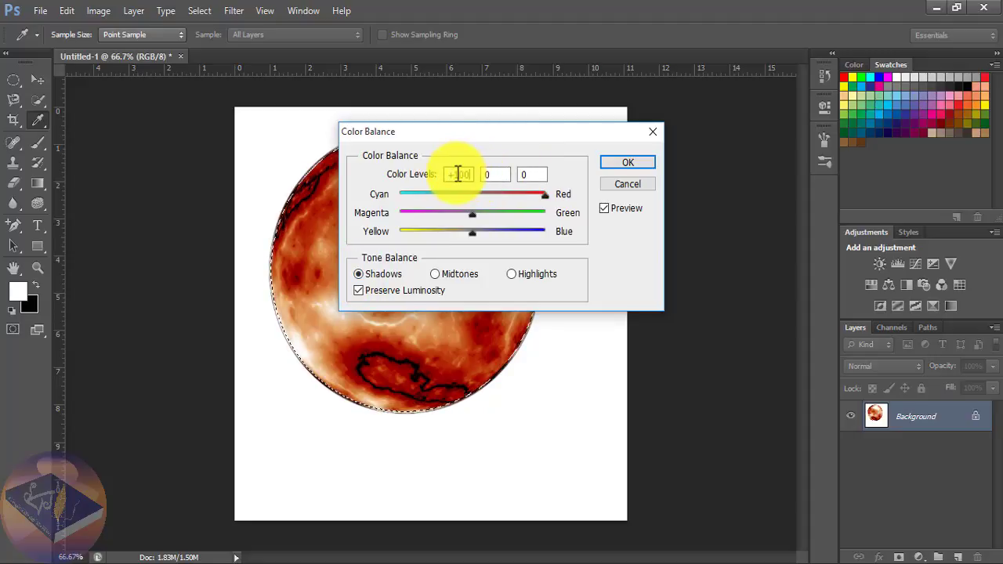
double_click(530, 173)
type("-100")
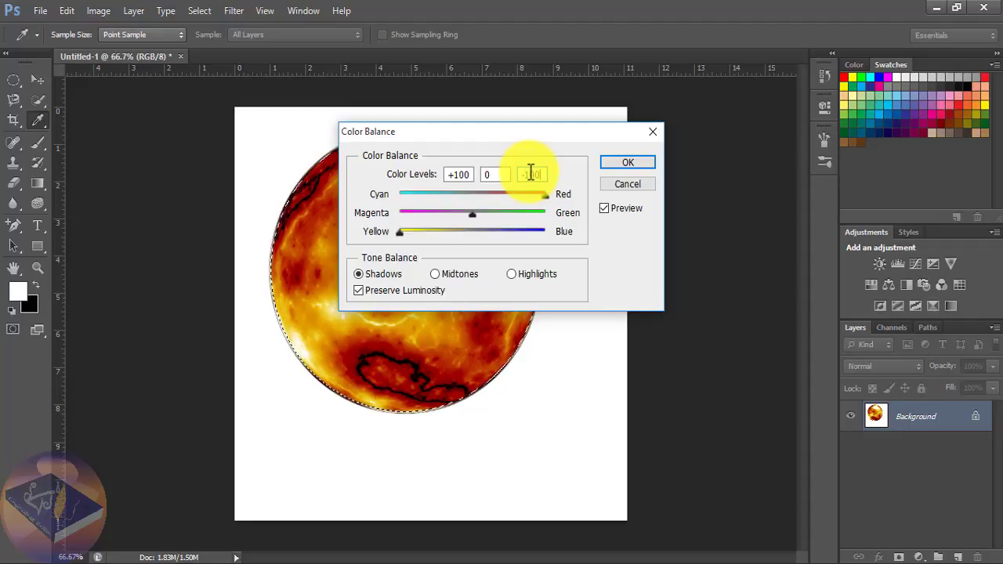
- Set the highlight color levels to +75, 0, -15 and apply the Color Balance
left_click(511, 275)
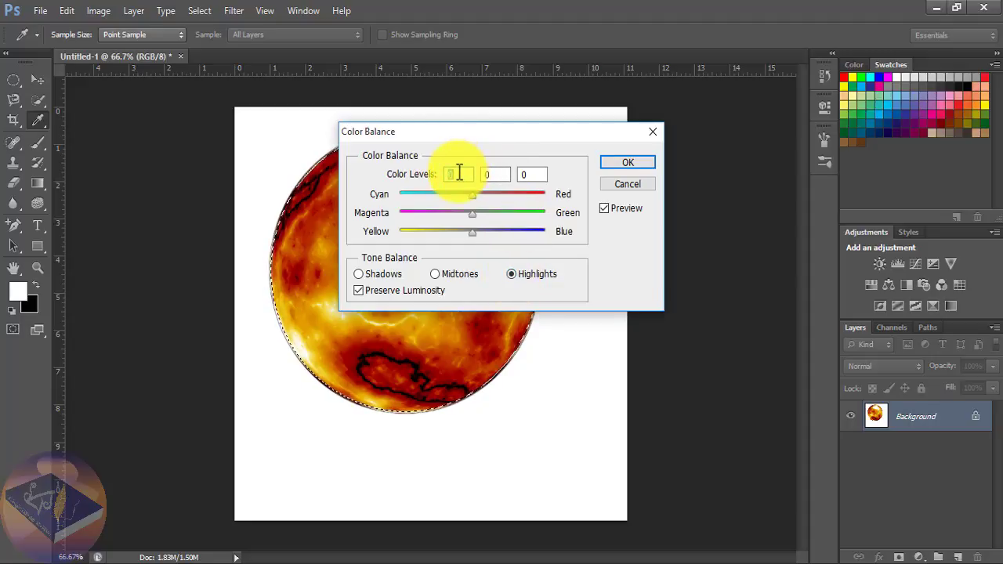
left_click(459, 174)
type("+75")
key("Tab")
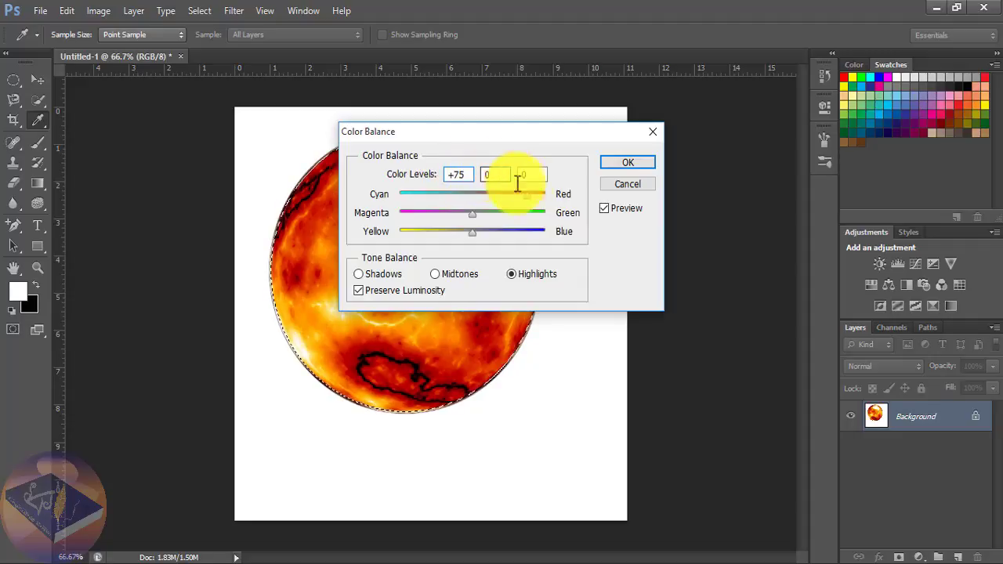
key("Tab")
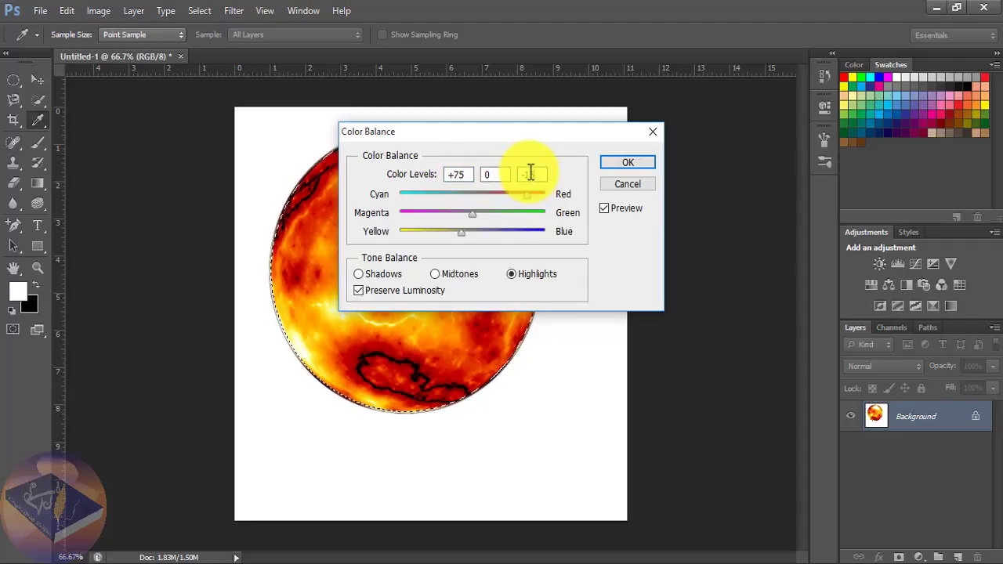
type("-15")
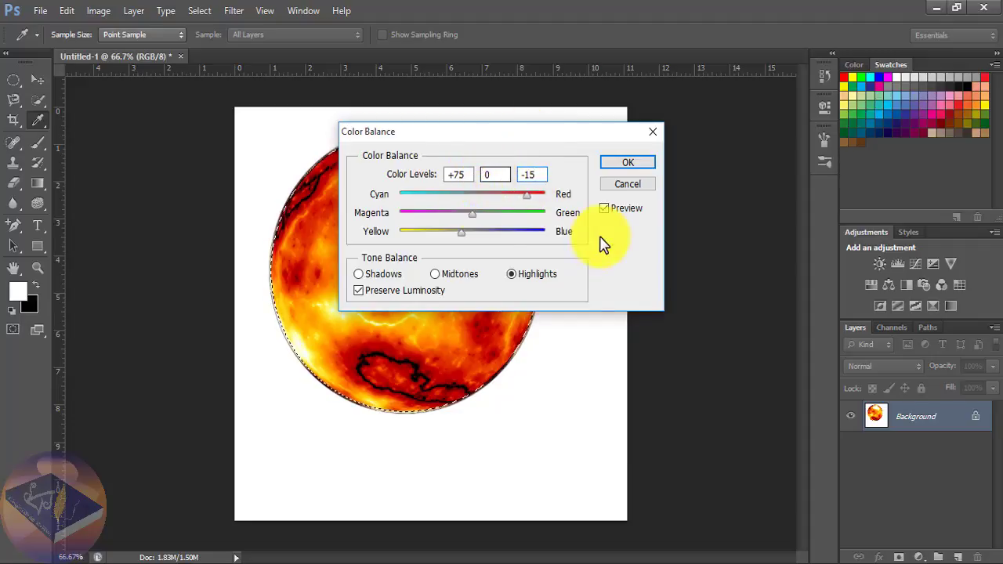
left_click(622, 167)
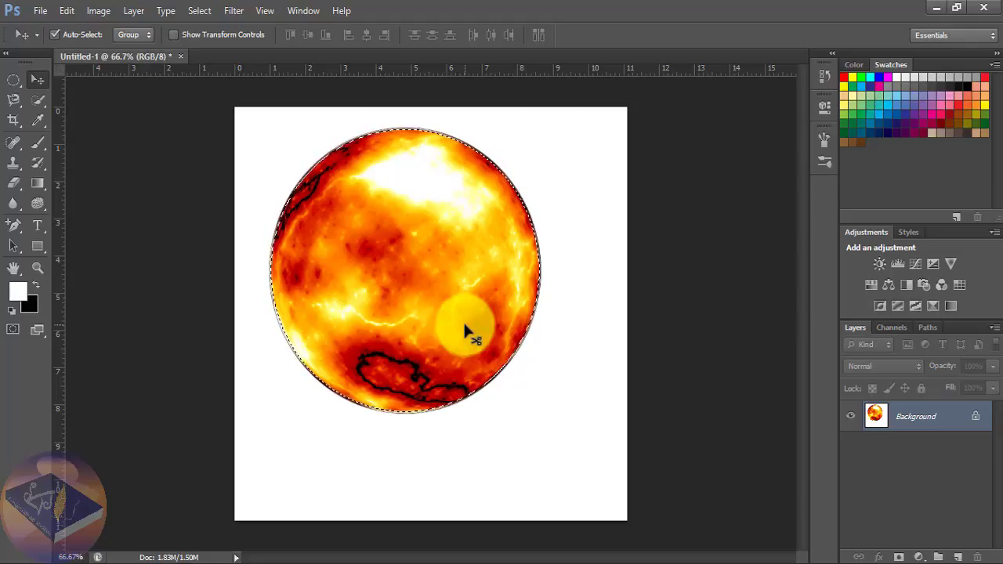
- Create a new 800 × 800 pixel document
left_click(40, 10)
left_click(53, 28)
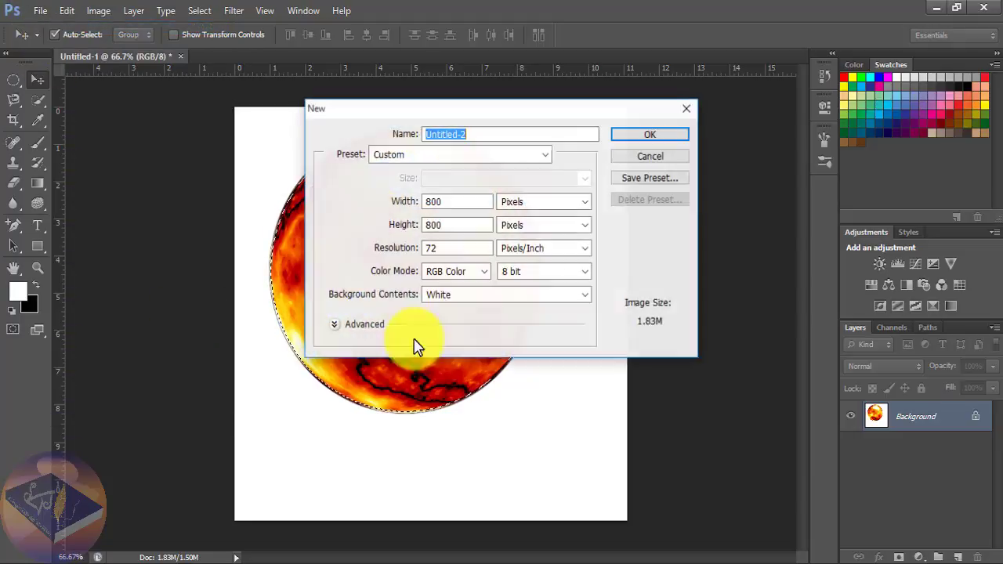
left_click(647, 134)
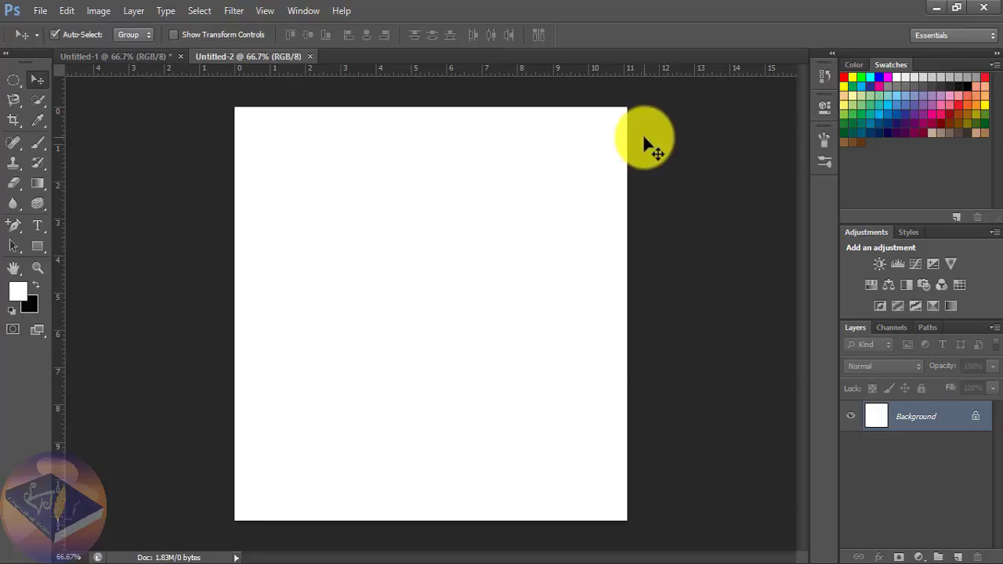
- Convert the Background into Layer 0 and fill it solid black
double_click(895, 417)
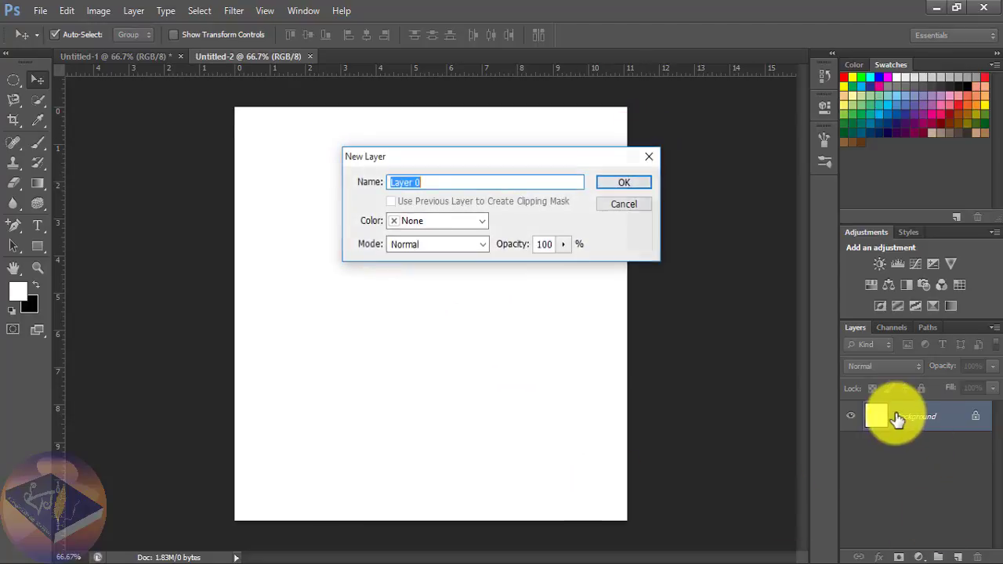
left_click(620, 184)
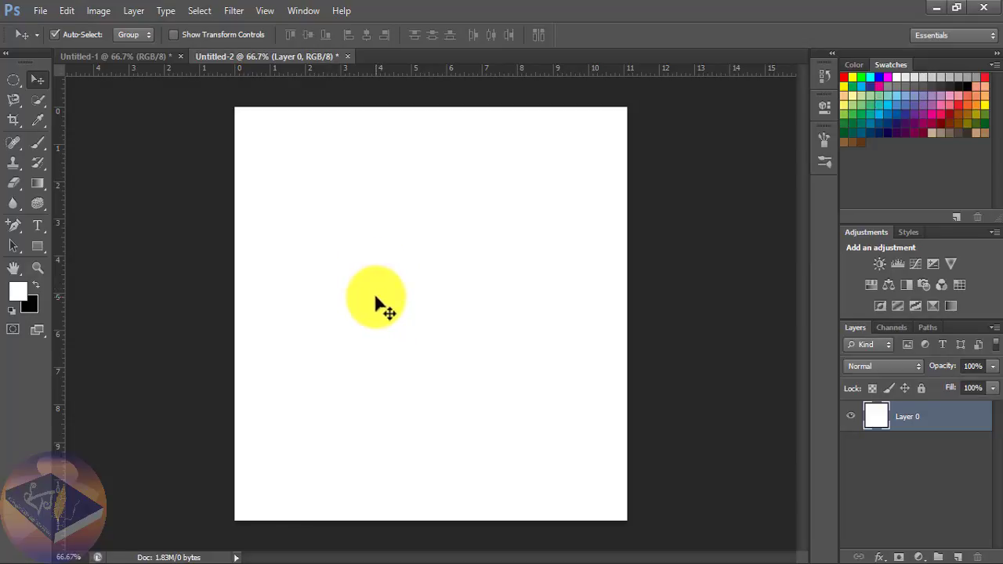
key("ctrl+BackSpace")
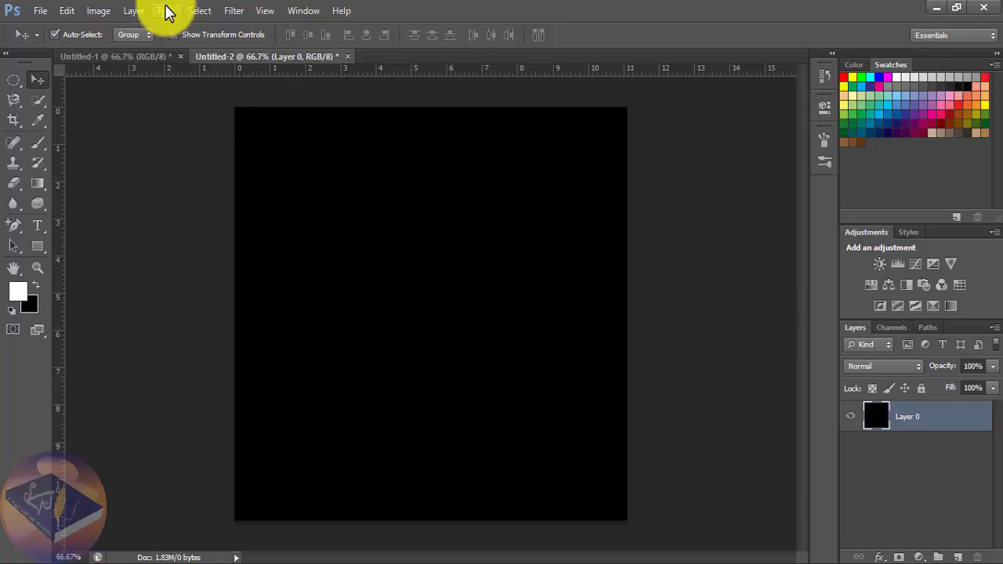
- Apply Add Noise to Layer 0: Amount 20%, Gaussian, Monochromatic
left_click(230, 11)
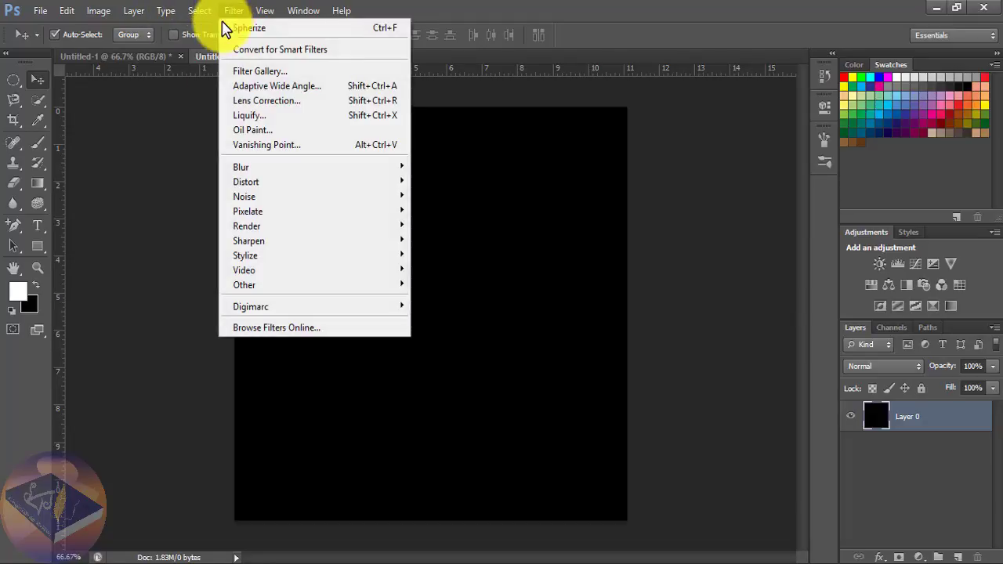
mouse_move(244, 196)
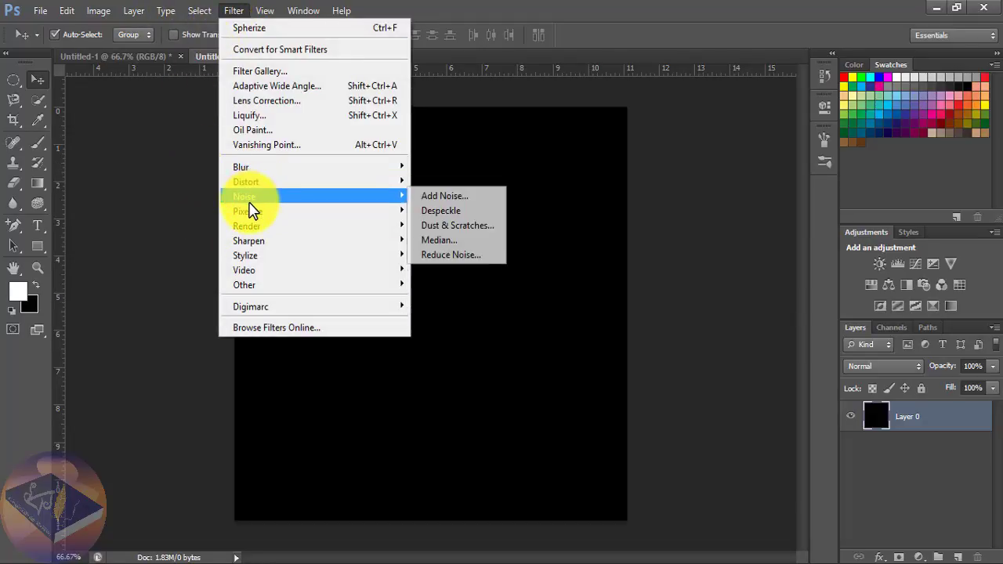
left_click(423, 197)
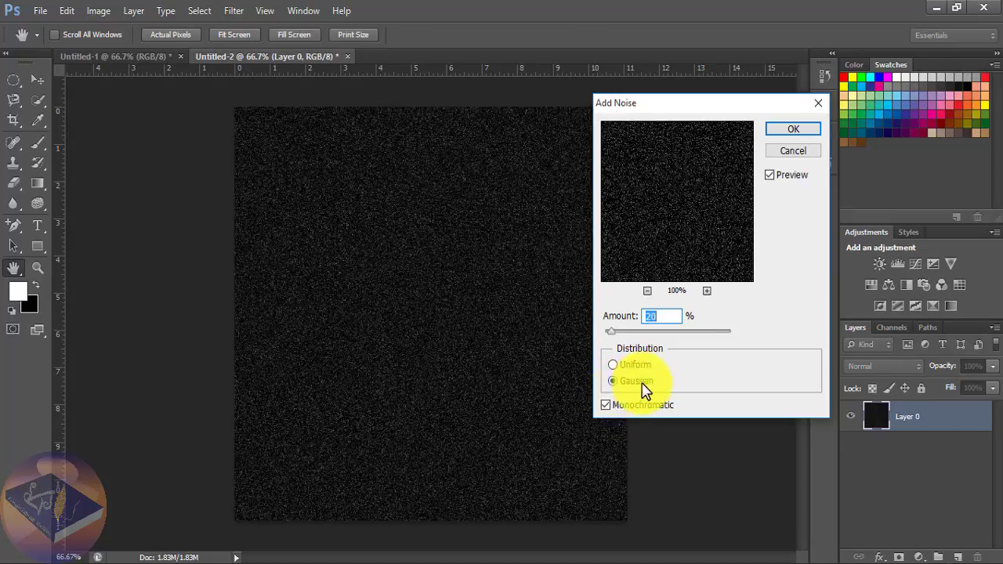
left_click(793, 130)
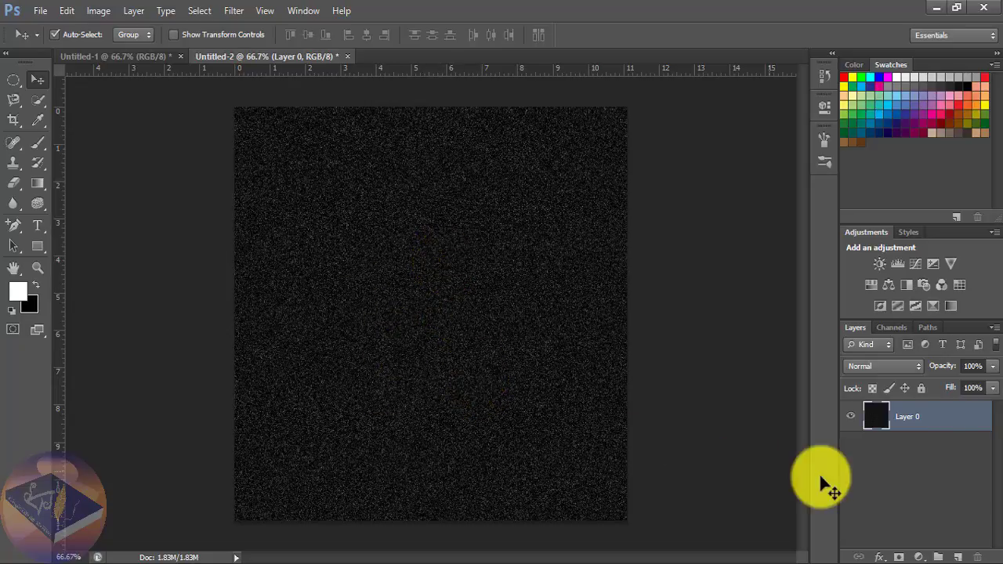
- Duplicate Layer 0 as Layer 0 copy and set its blend mode to Screen
right_click(879, 423)
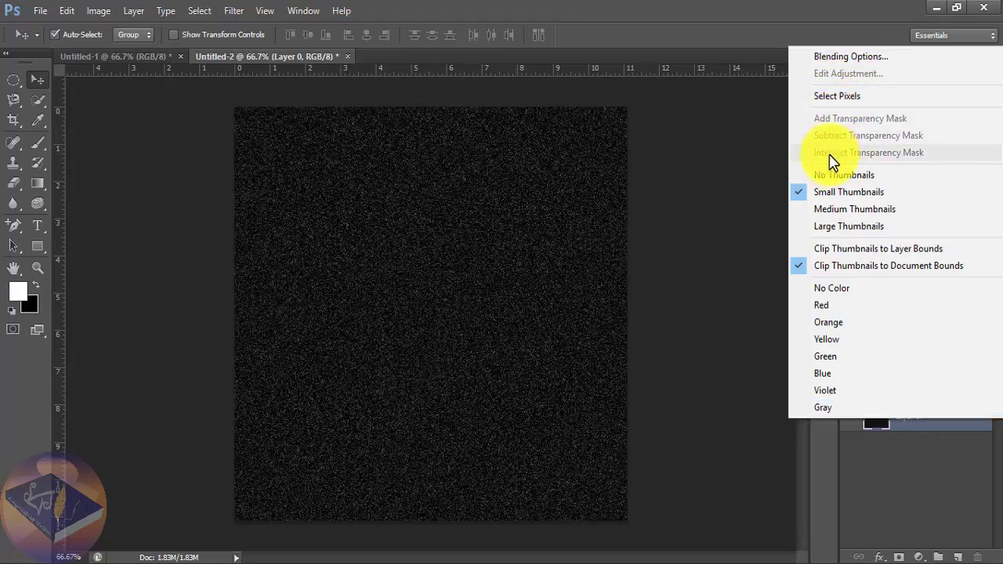
left_click(889, 466)
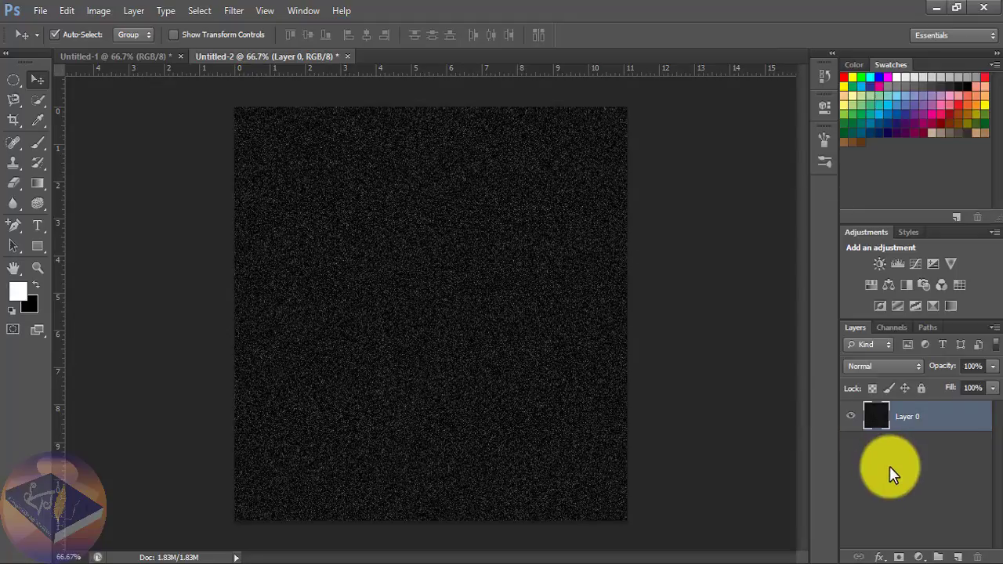
right_click(890, 418)
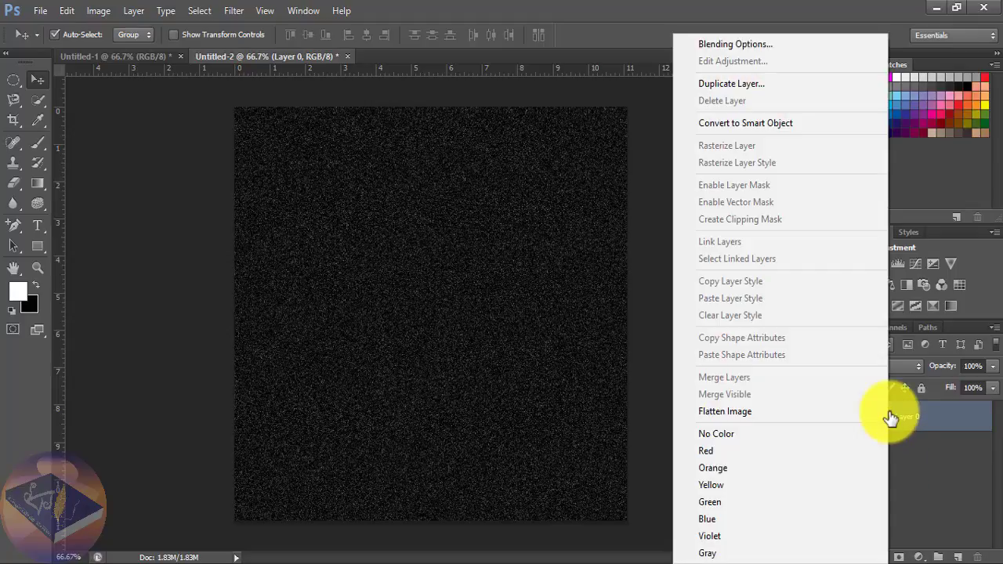
left_click(718, 83)
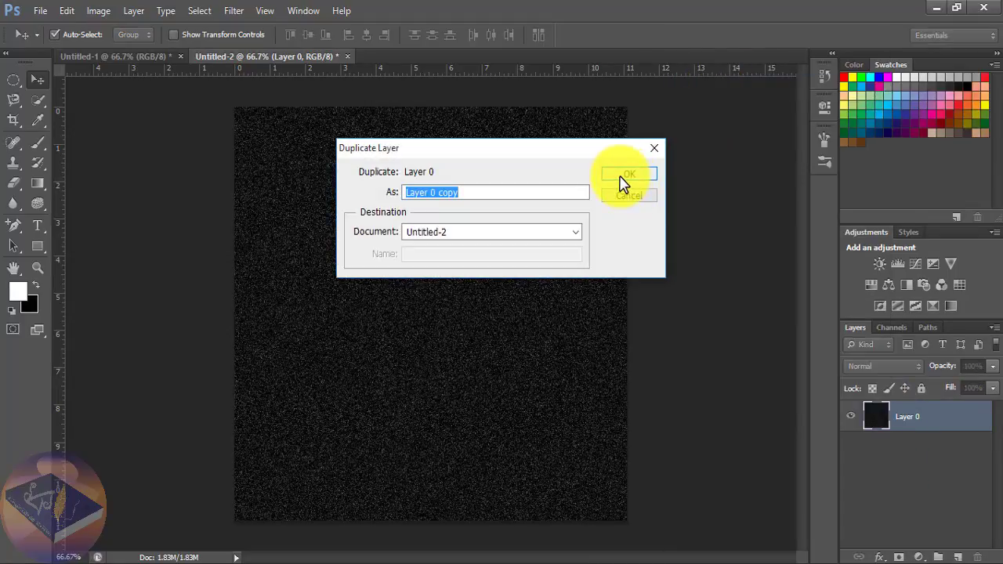
left_click(630, 174)
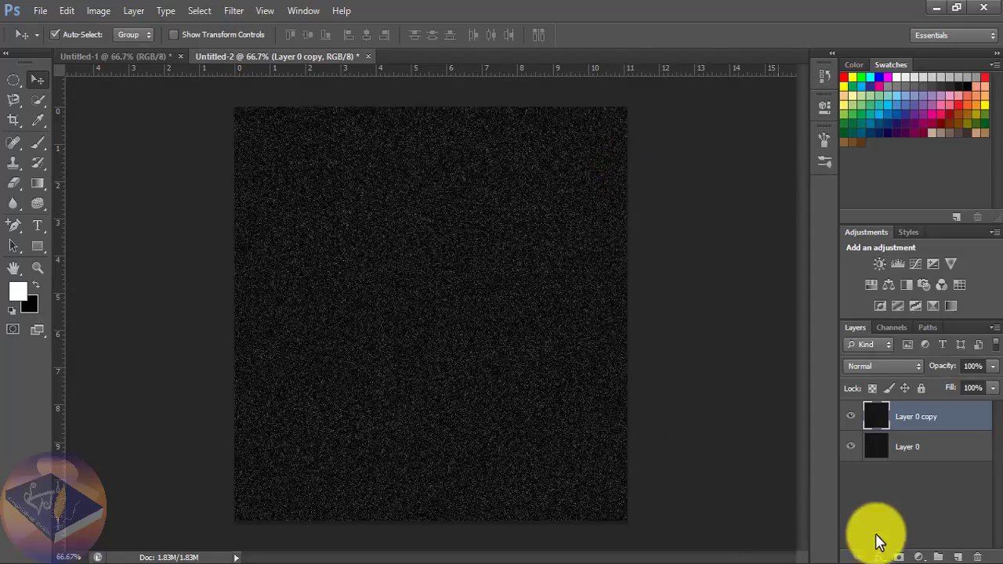
left_click(873, 364)
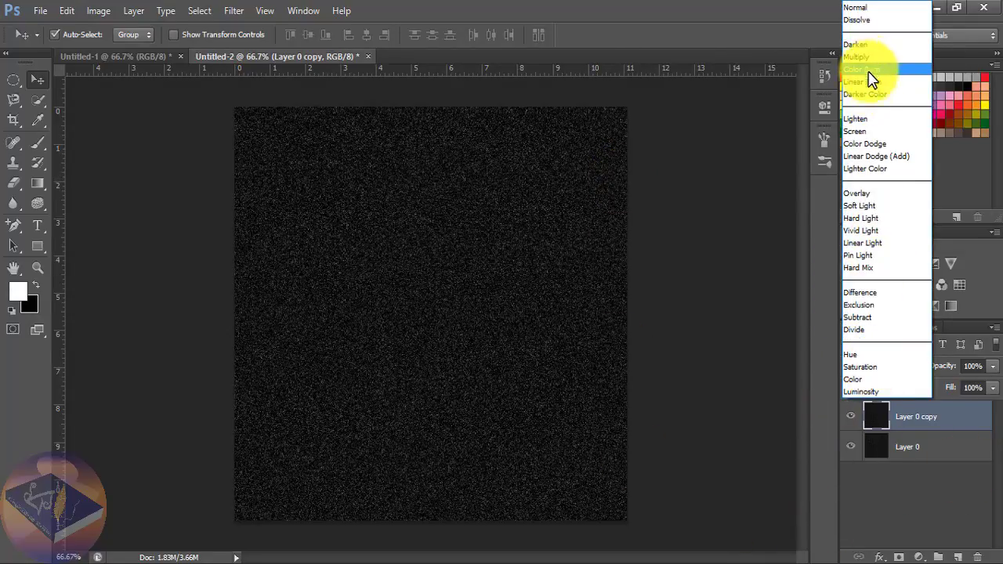
left_click(855, 130)
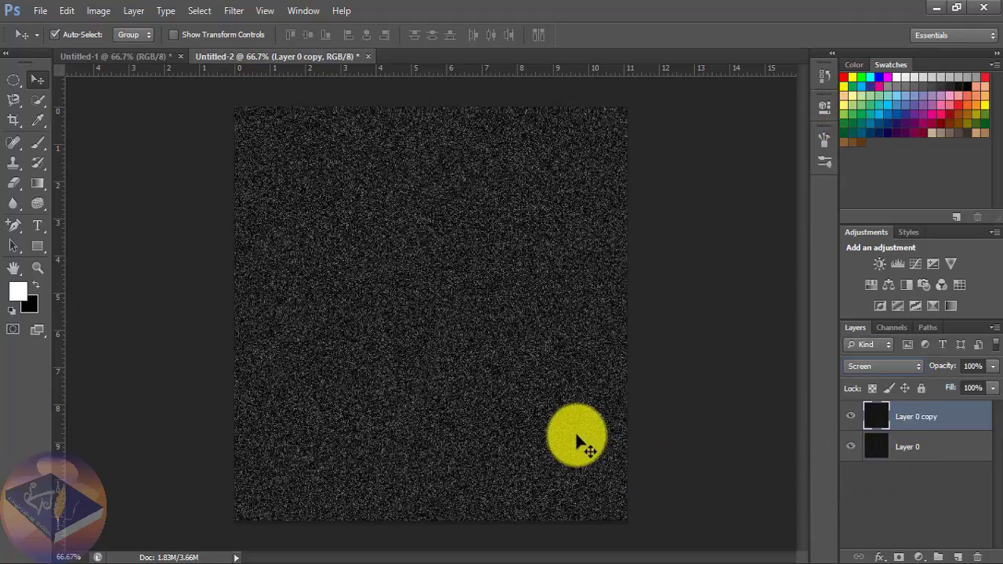
- Move the planet from Untitled-1 onto Untitled-2's starfield as Layer 1, centred
left_click(109, 57)
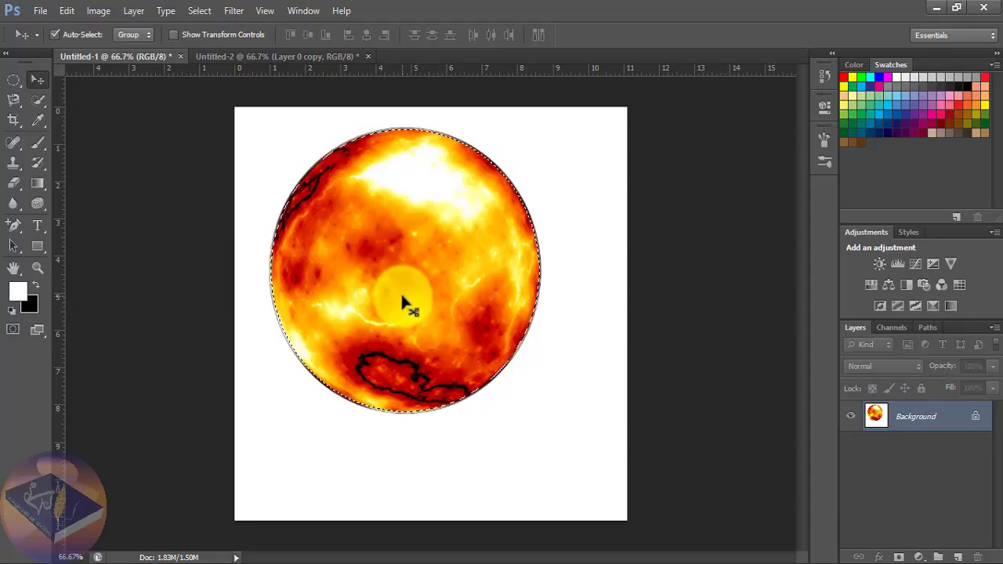
mouse_move(401, 298)
left_mouse_down()
mouse_move(301, 56)
mouse_move(396, 285)
left_mouse_up()
left_click_drag(421, 340, 436, 323)
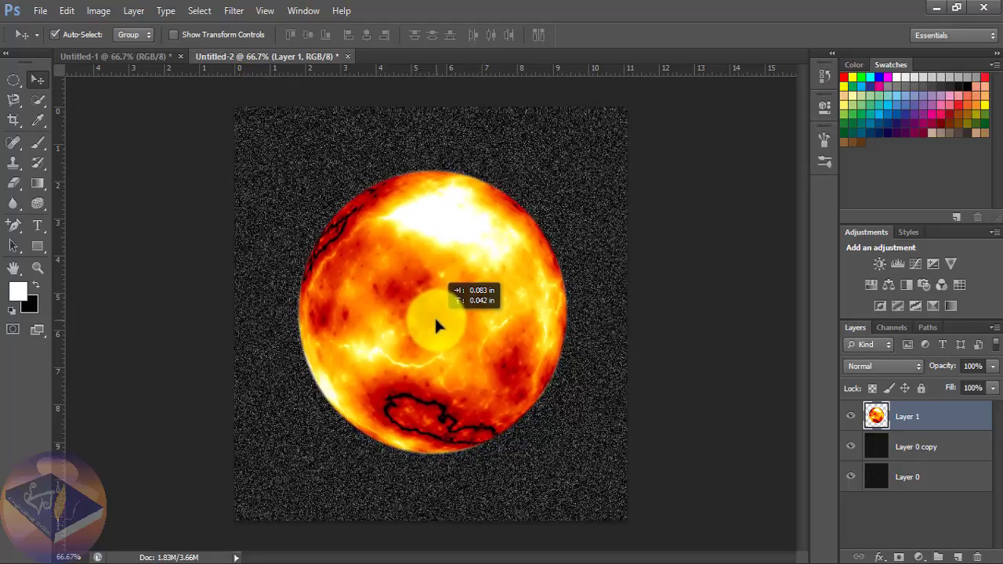
left_click_drag(436, 323, 439, 321)
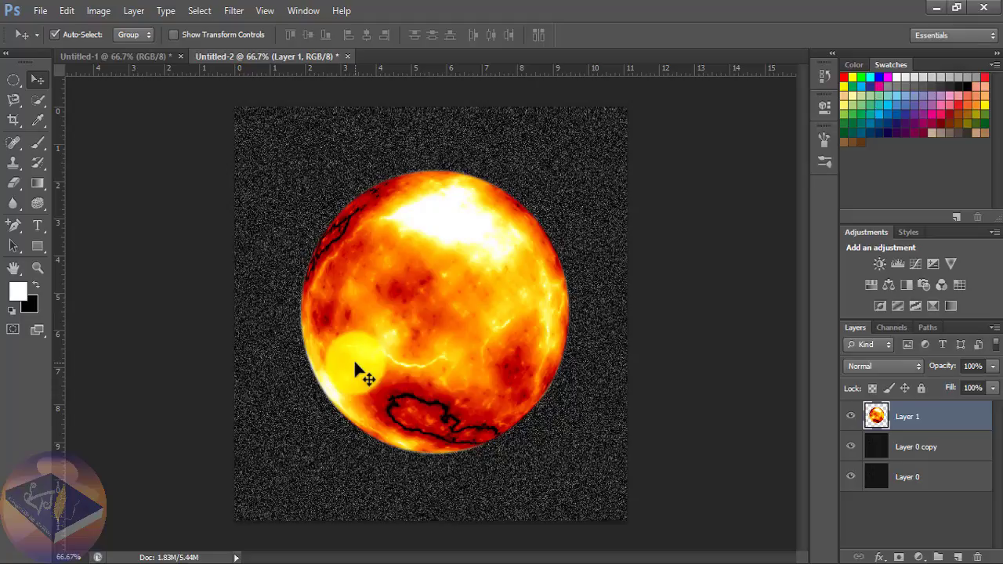
left_click(233, 11)
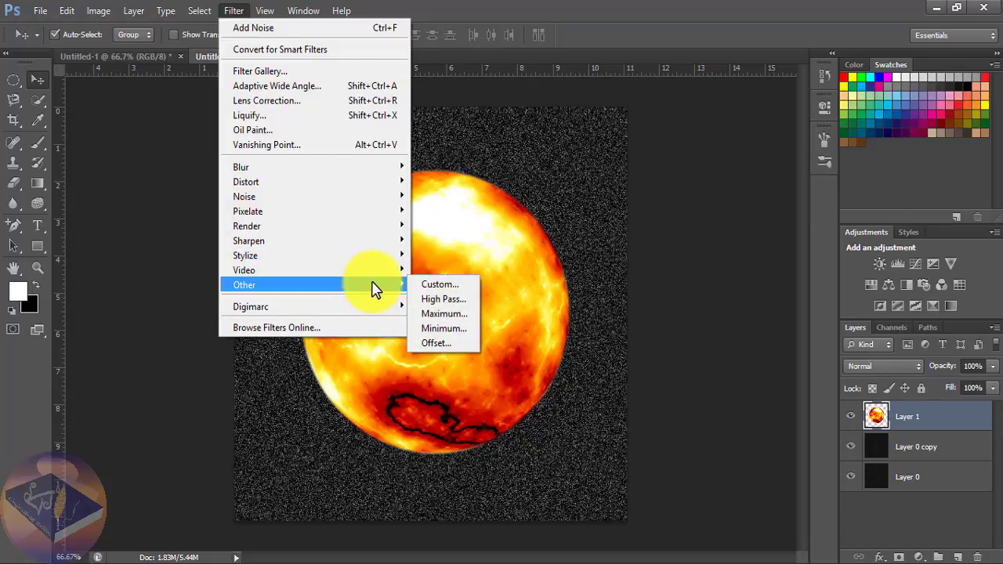
mouse_move(245, 255)
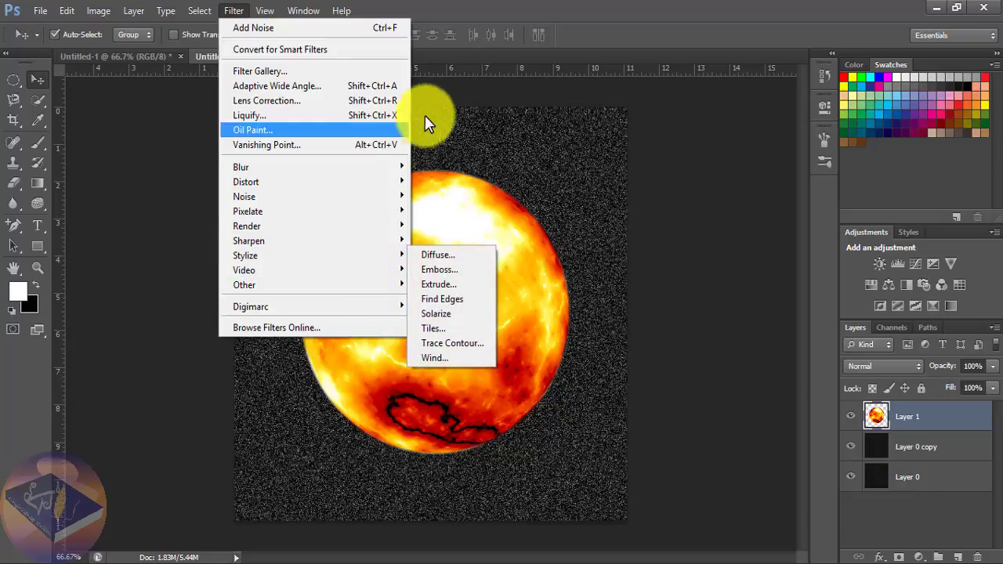
left_click(445, 106)
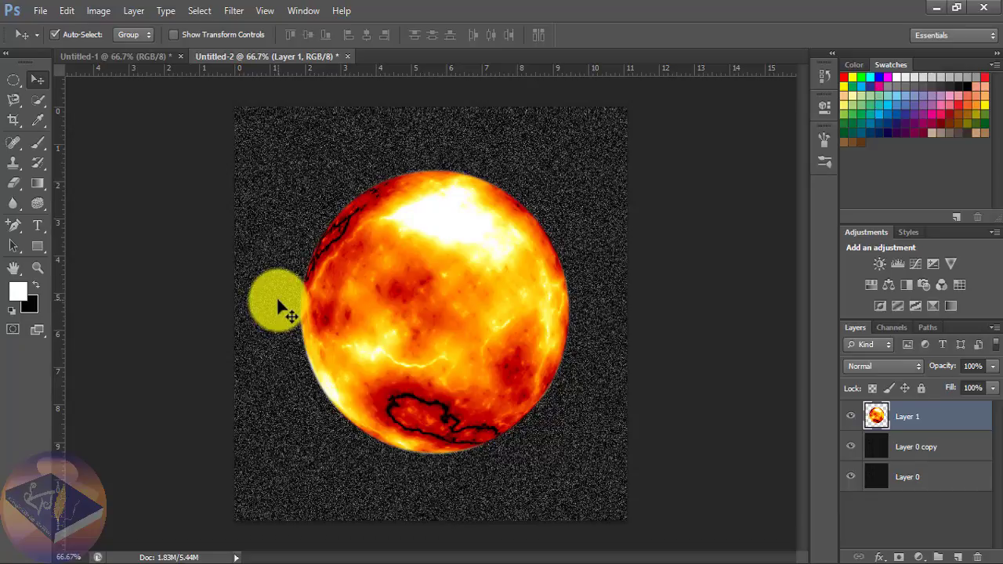